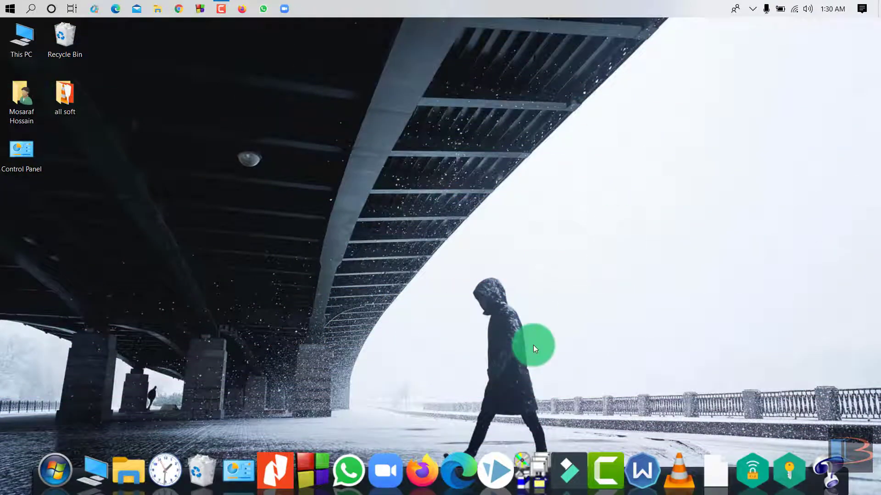
# Launch Firefox, search Google for 'byethost', and open byet.host's Signup for Free Hosting form
pyautogui.click(430, 472)
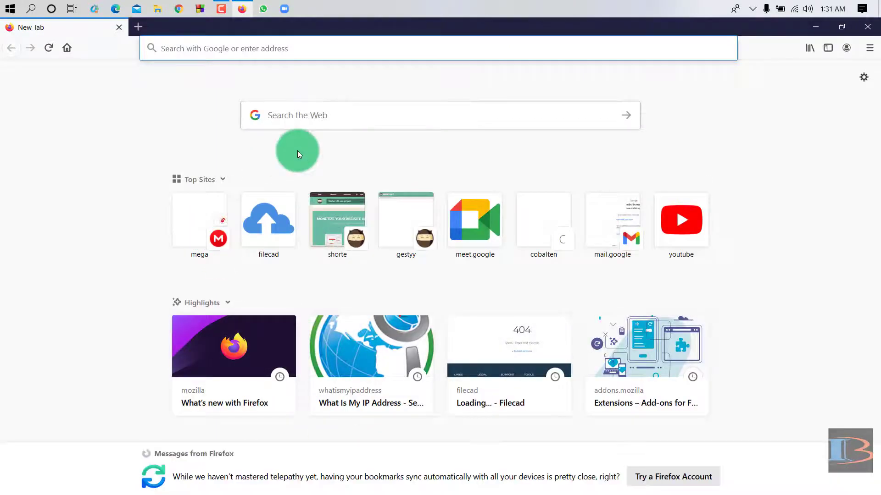
pyautogui.write('byethost')
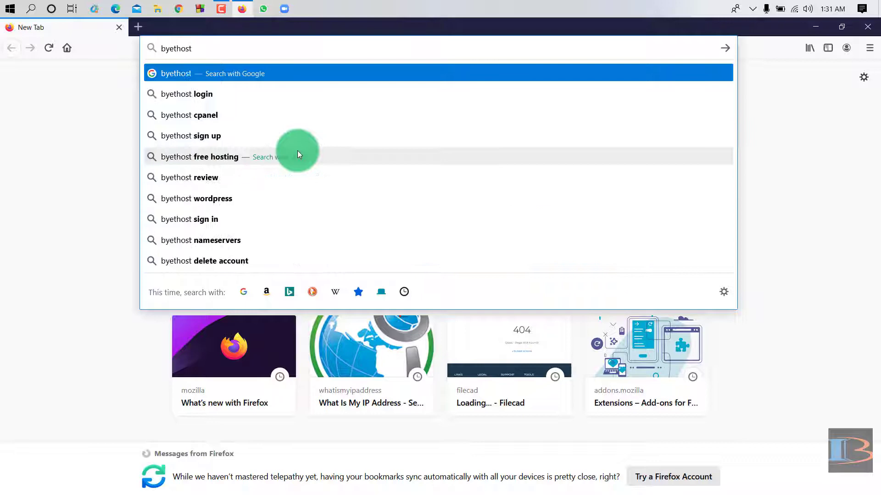
pyautogui.press('Return')
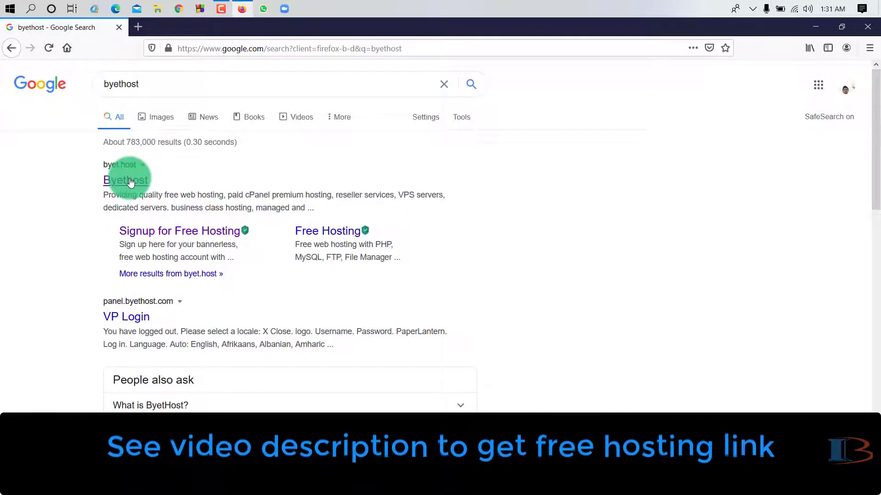
pyautogui.click(131, 181)
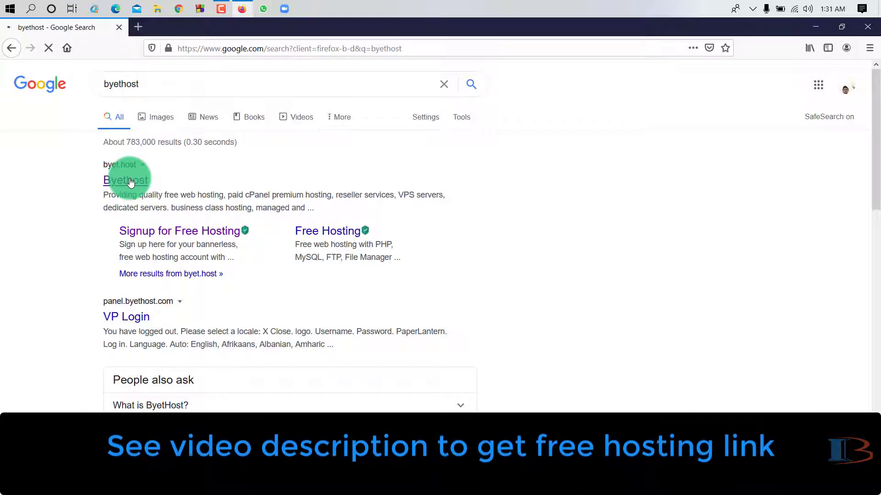
pyautogui.scroll(-4, 610, 244)
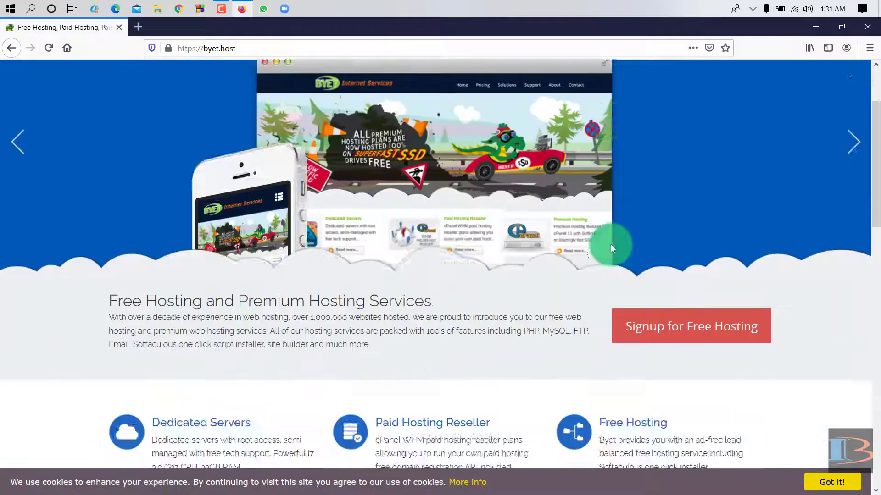
pyautogui.click(680, 237)
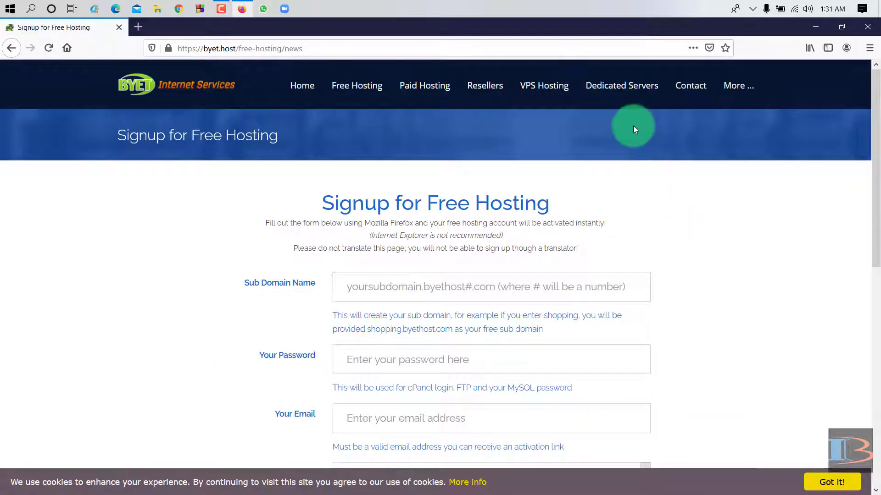
# Enter sub domain 'innovationbangla' and an account password, then move to the Your Email field
pyautogui.scroll(-4, 546, 225)
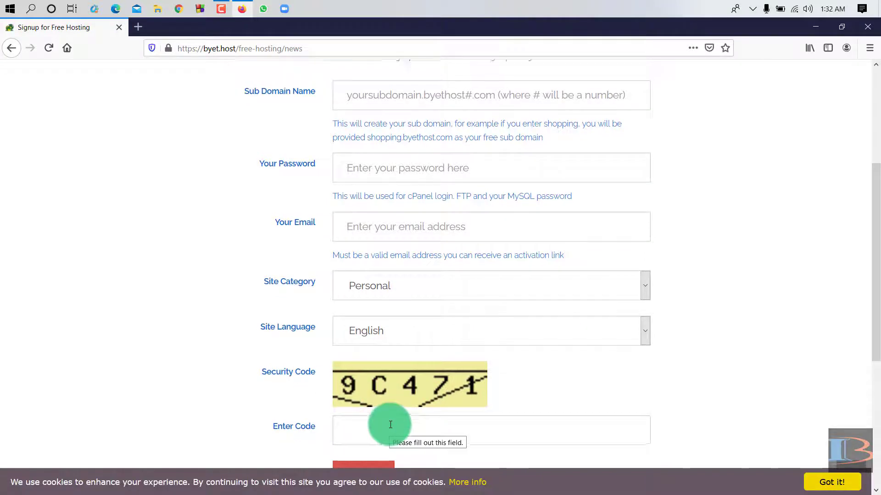
pyautogui.scroll(4, 391, 420)
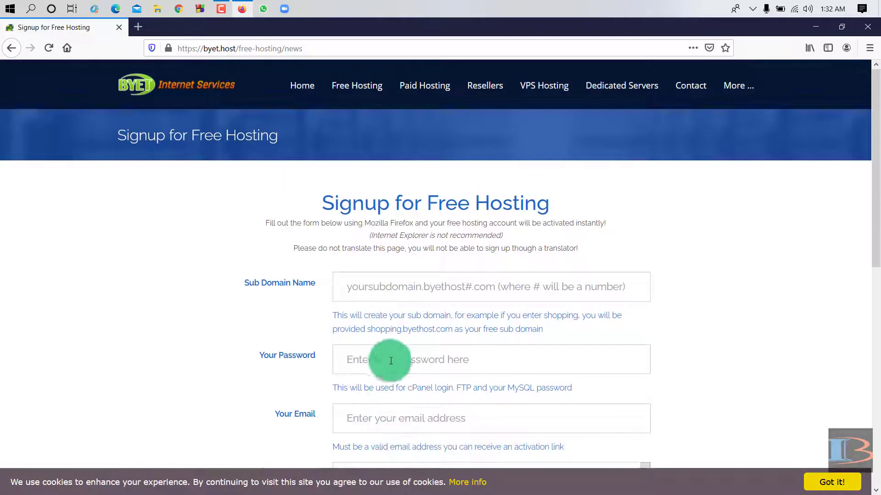
pyautogui.click(408, 292)
pyautogui.write('inn')
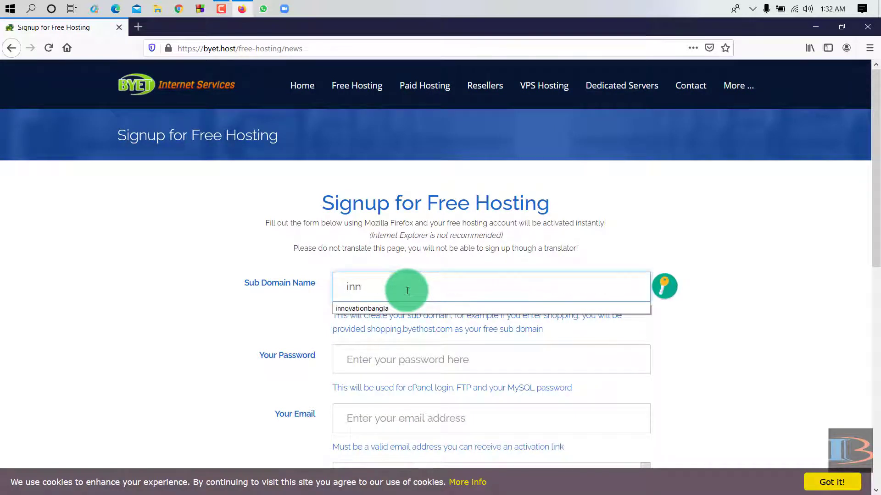
pyautogui.write('ovation')
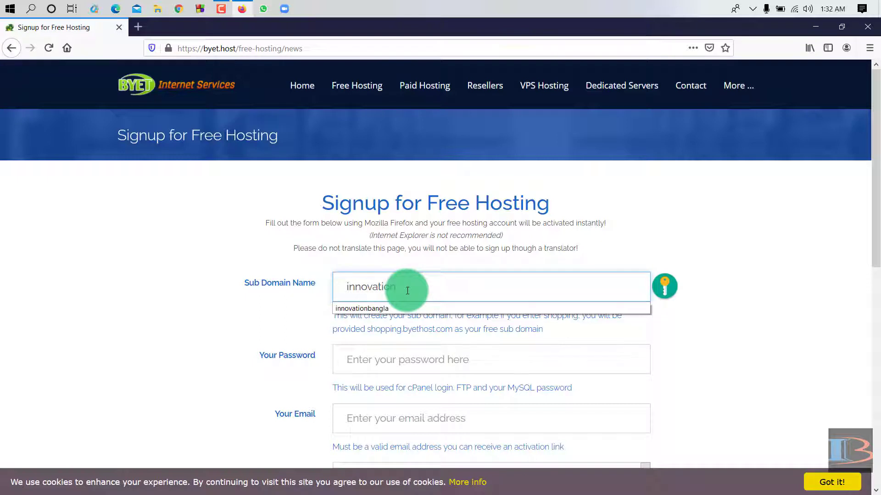
pyautogui.write('bangla')
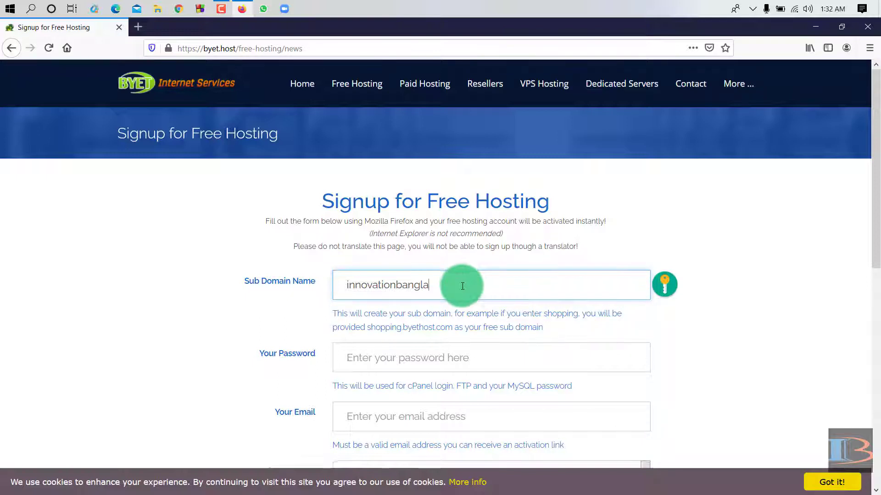
pyautogui.scroll(-1, 463, 286)
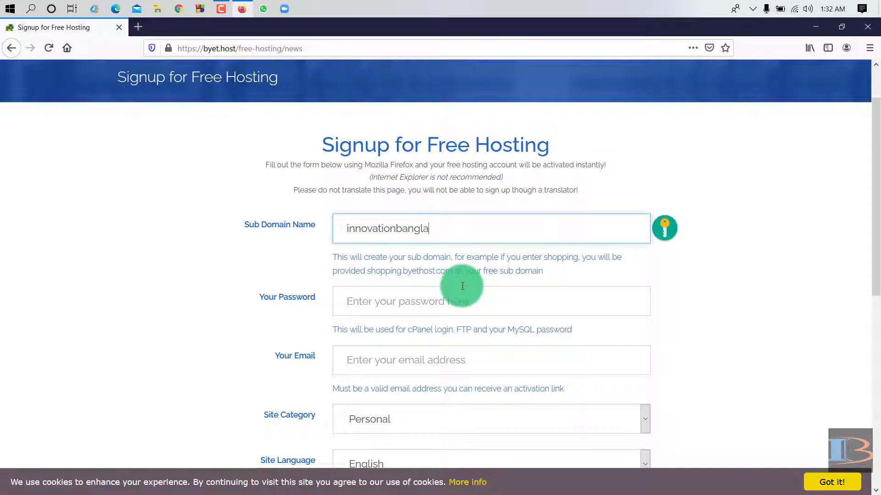
pyautogui.scroll(-1, 463, 286)
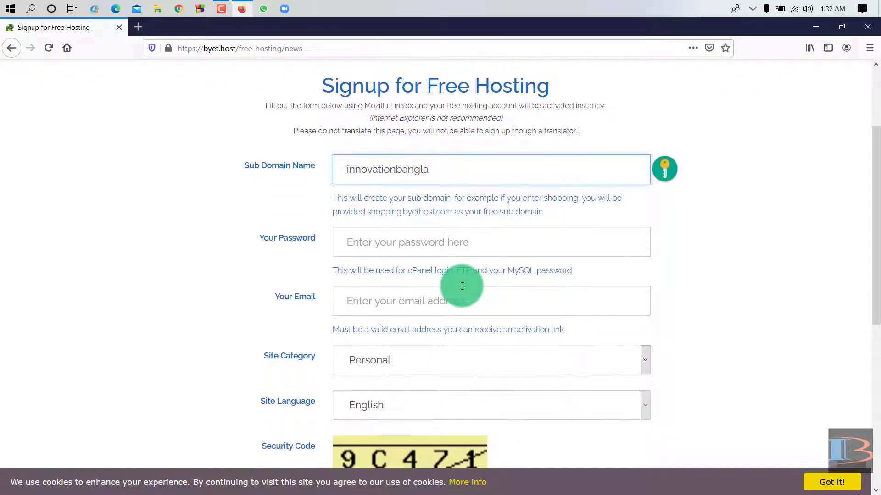
pyautogui.click(449, 242)
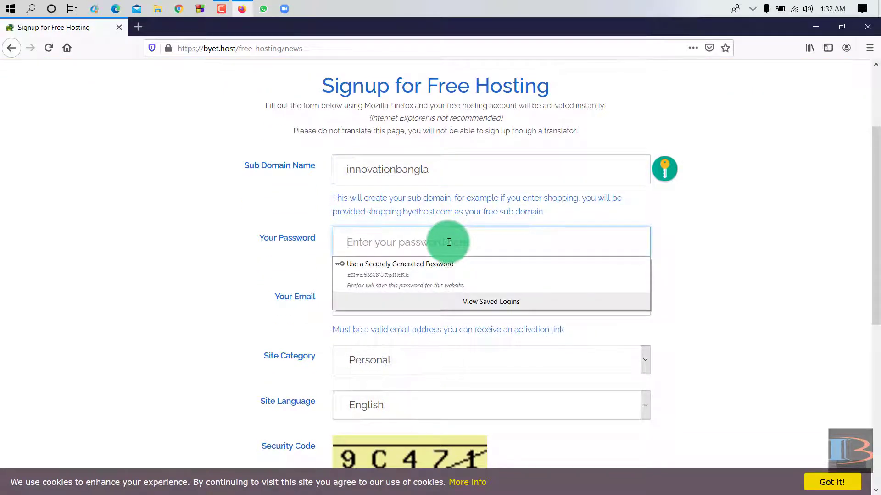
pyautogui.write('••••')
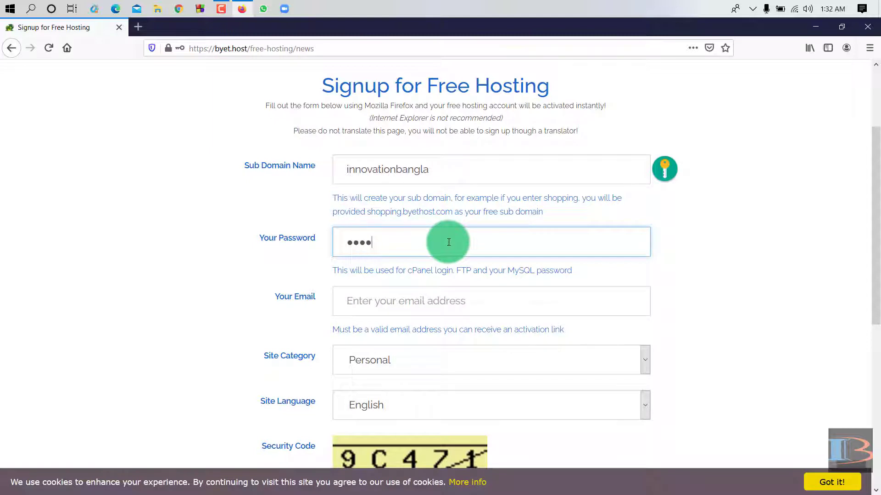
pyautogui.write('•••••')
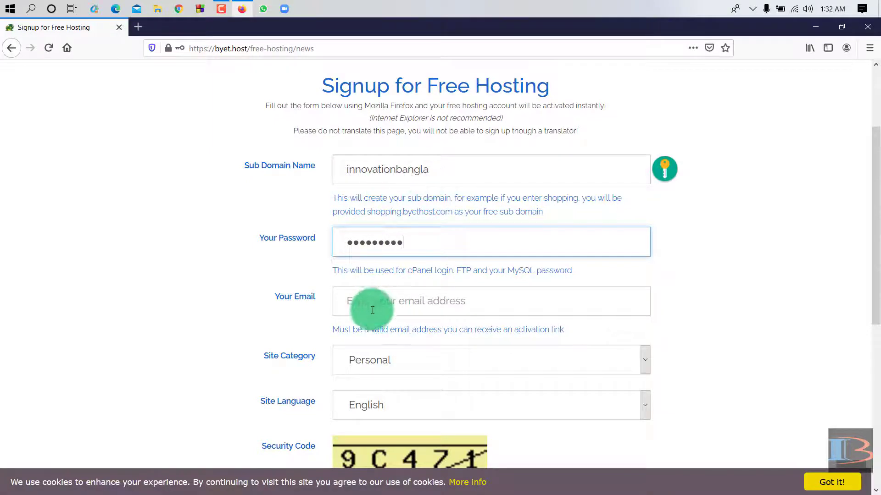
pyautogui.click(391, 293)
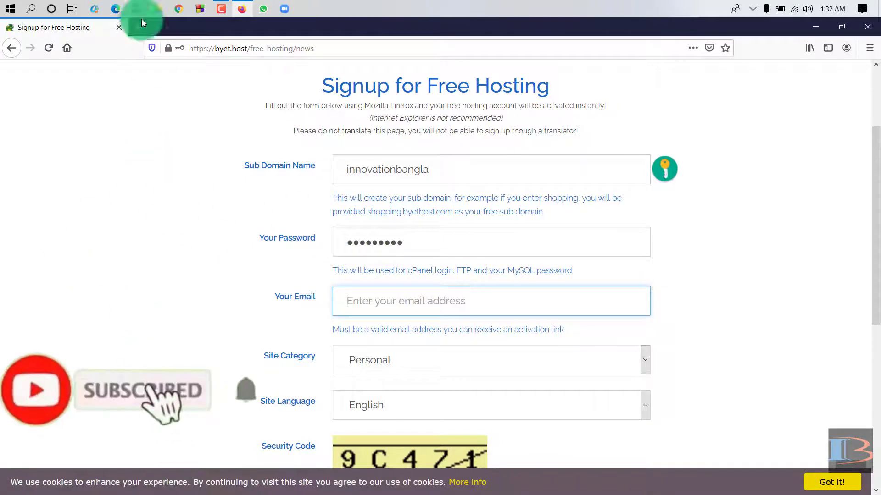
# In a new tab, search 'tem mail' and open the Temp Mail disposable email site
pyautogui.click(133, 32)
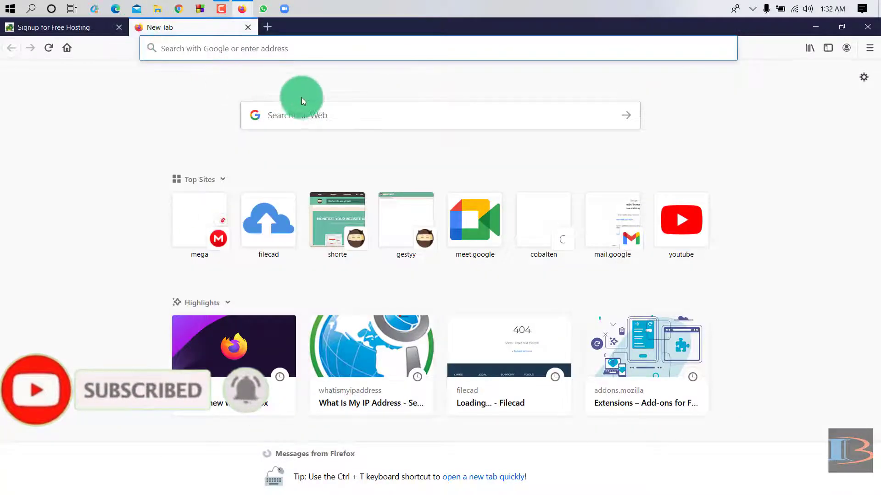
pyautogui.click(304, 122)
pyautogui.write('tem mail')
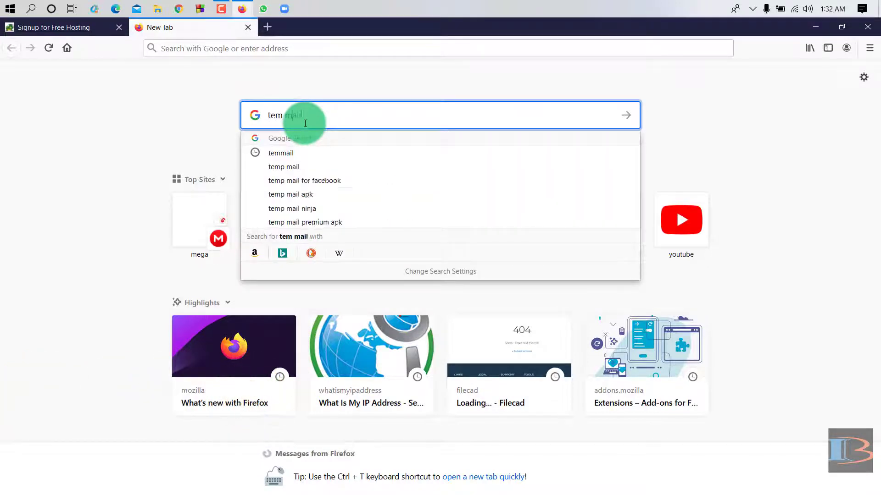
pyautogui.press('Return')
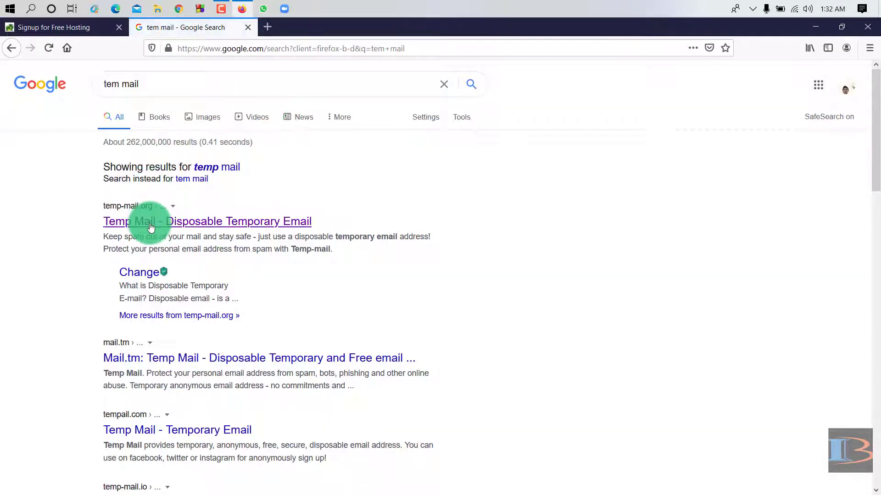
pyautogui.click(151, 224)
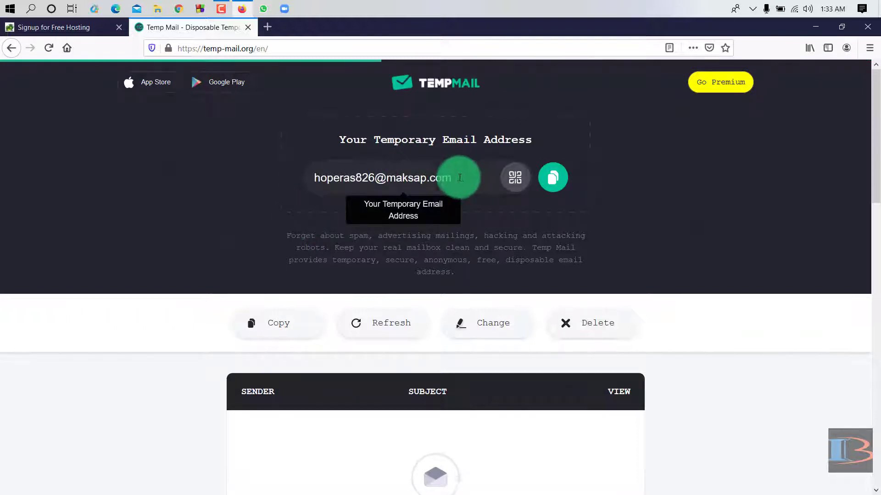
# Paste the temporary address into the signup form's Your Email field and minimize Firefox
pyautogui.click(459, 178)
pyautogui.hotkey('ctrl', 'c')
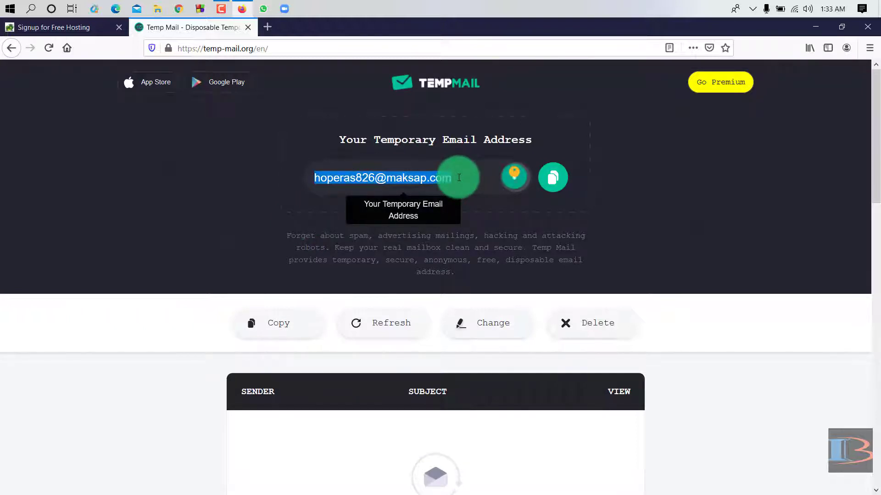
pyautogui.click(71, 27)
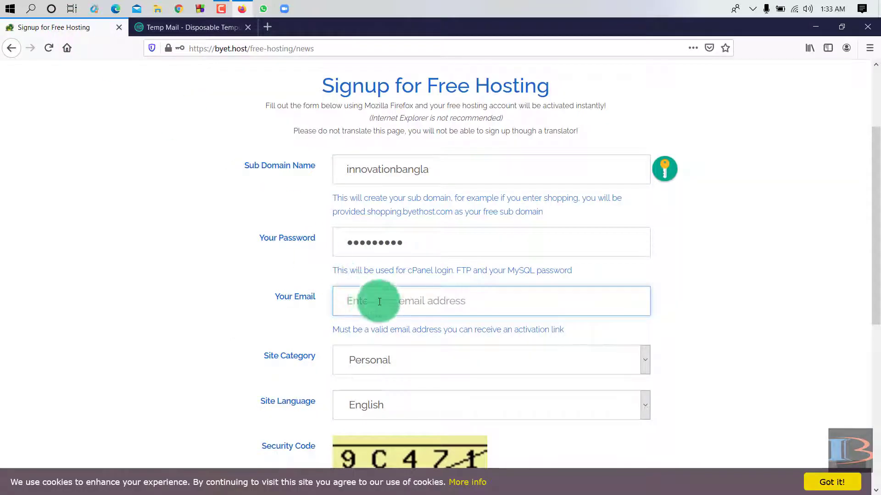
pyautogui.hotkey('ctrl', 'v')
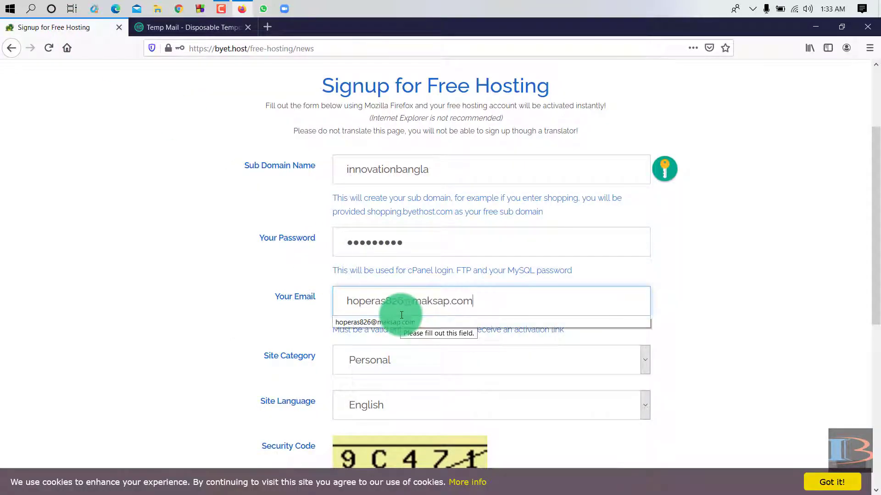
pyautogui.click(303, 322)
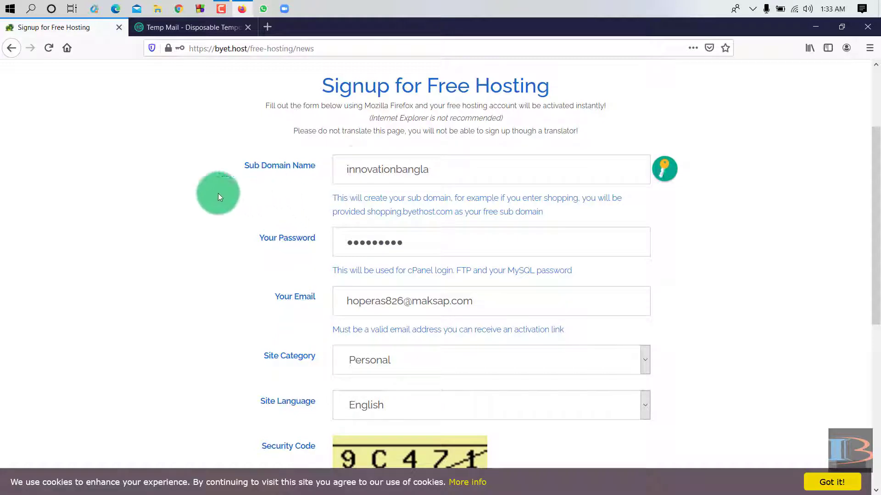
pyautogui.click(817, 32)
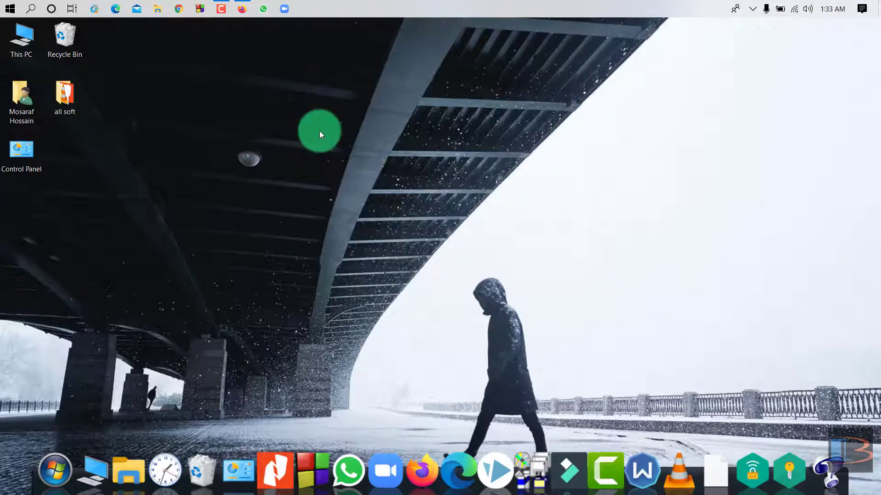
# Create a new desktop text file named 'free domain hosting.txt' and open it
pyautogui.rightClick(319, 133)
pyautogui.moveTo(295, 241)
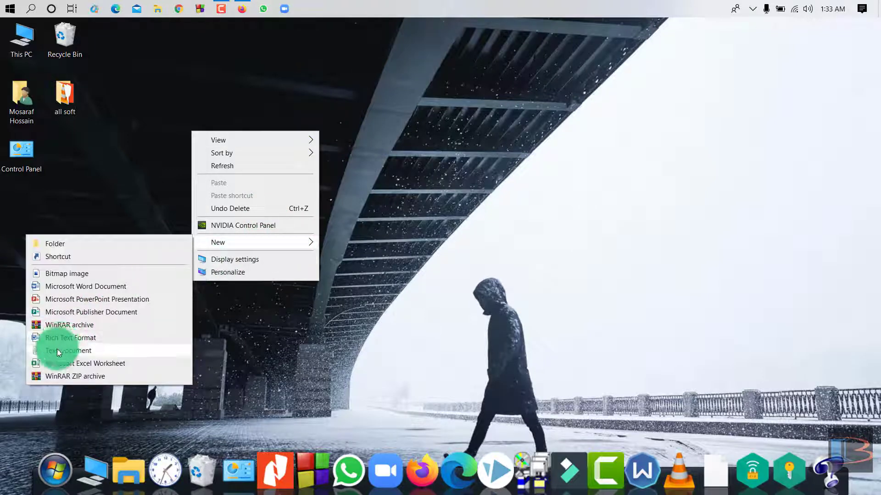
pyautogui.click(68, 351)
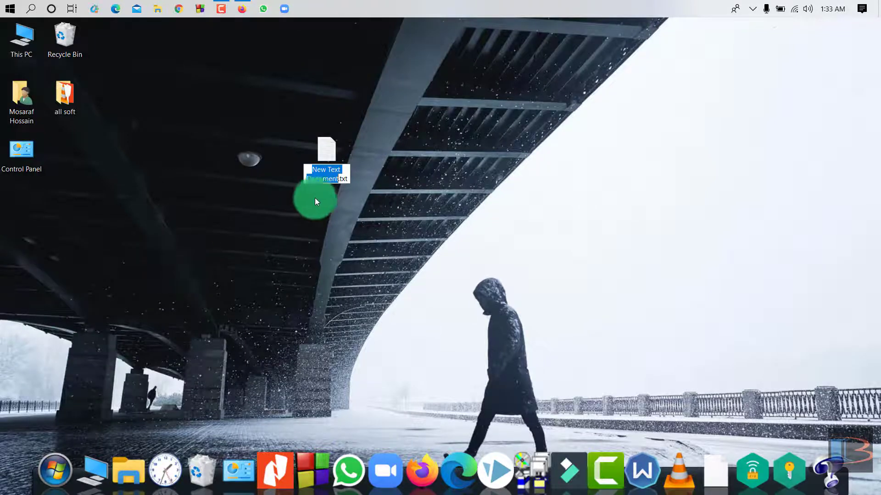
pyautogui.write('free do')
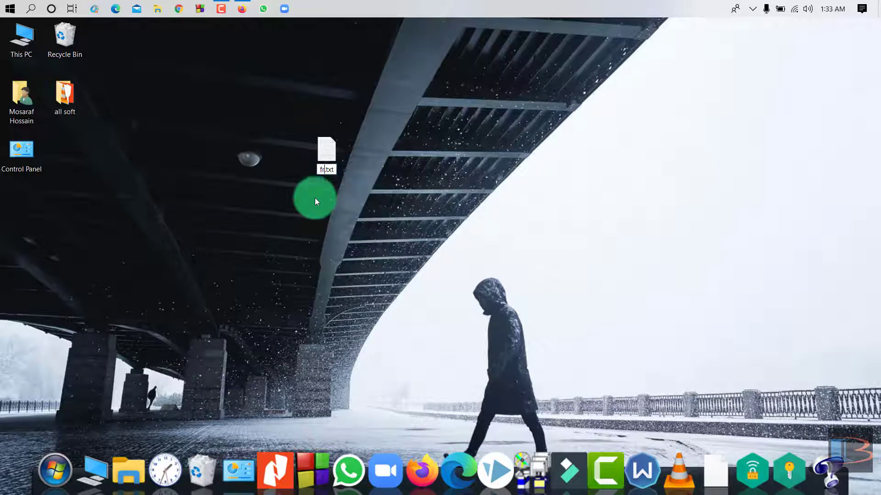
pyautogui.write('main hosting')
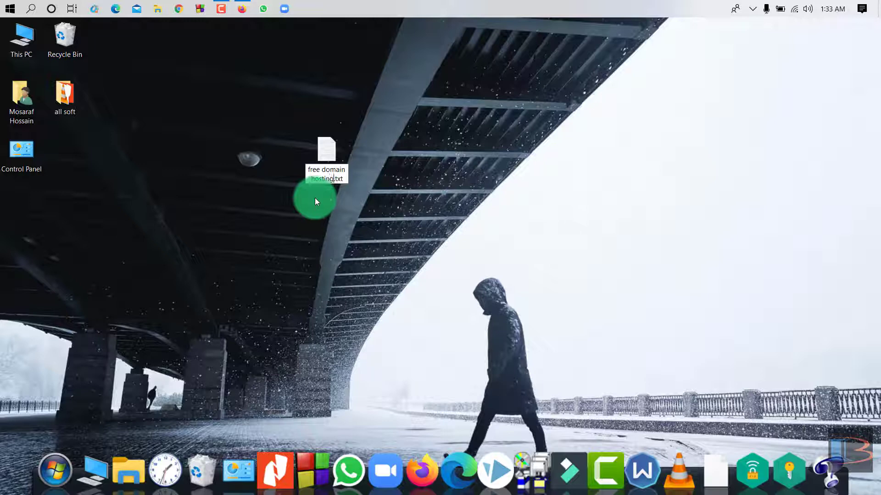
pyautogui.press('Return')
pyautogui.press('Return')
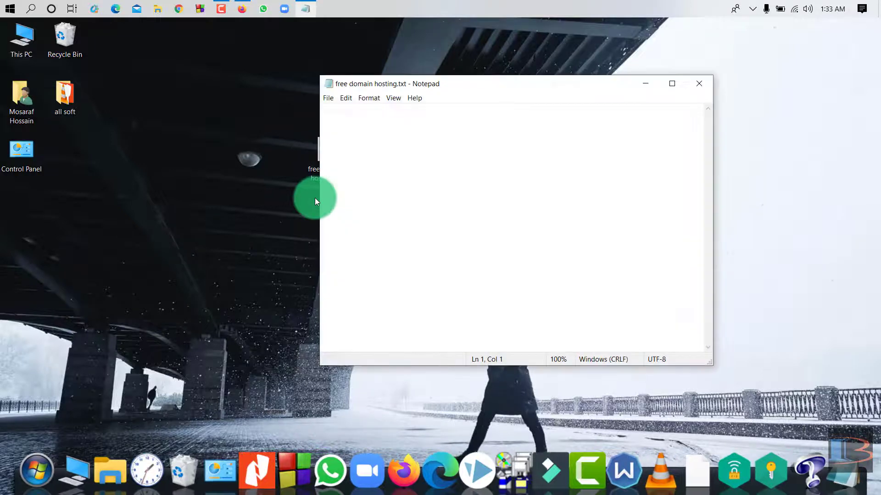
# Write 'tem mail:' followed by the pasted temporary address, save, and return to Firefox
pyautogui.write('tem')
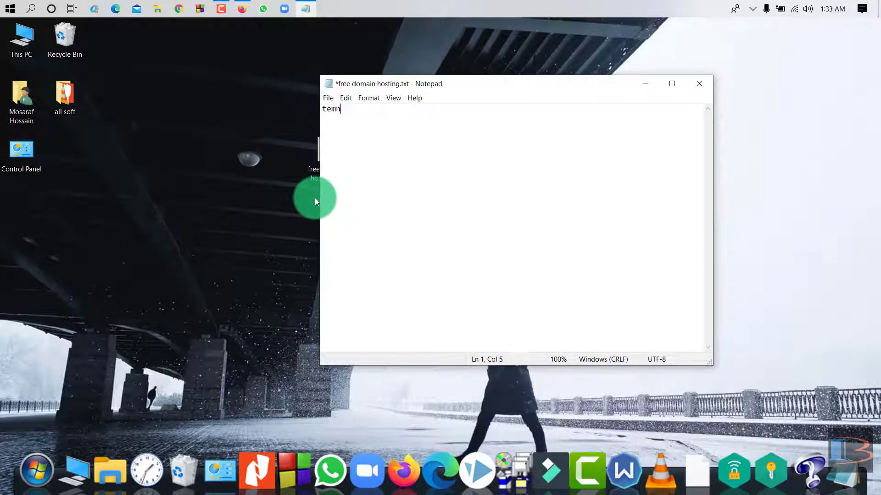
pyautogui.write(' mail:')
pyautogui.hotkey('ctrl', 'v')
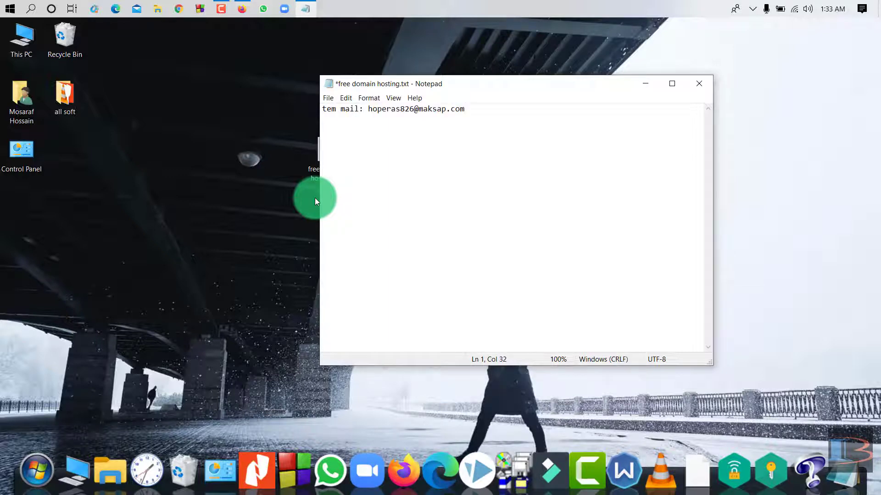
pyautogui.hotkey('ctrl', 's')
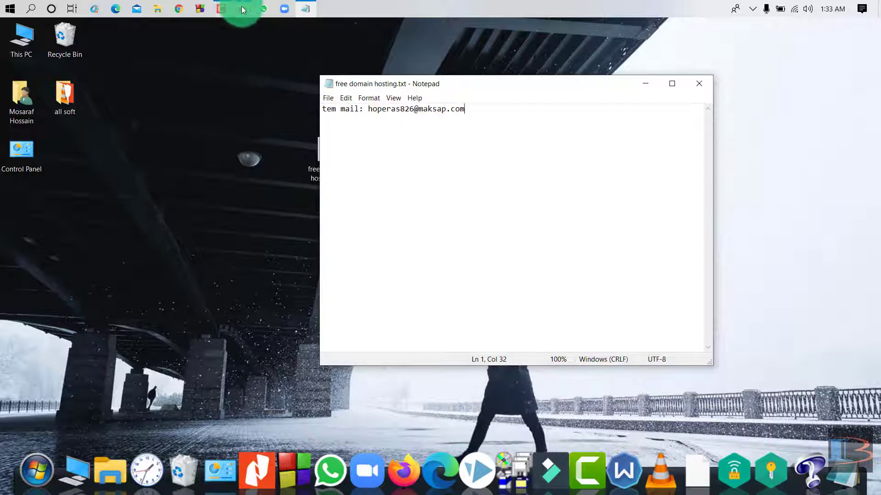
pyautogui.moveTo(242, 8)
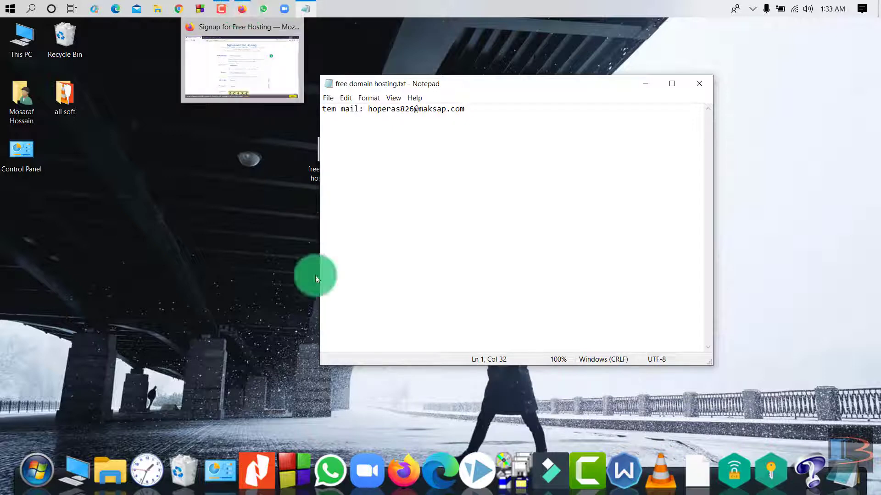
pyautogui.click(403, 480)
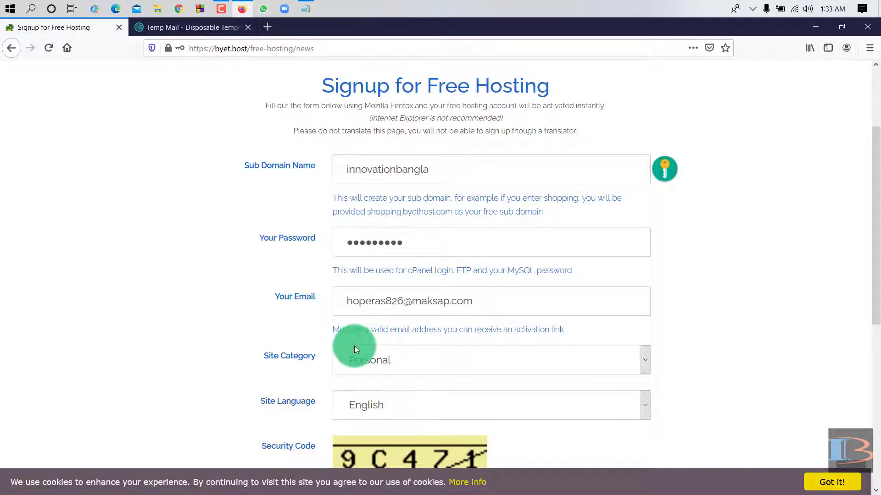
pyautogui.scroll(-4, 354, 347)
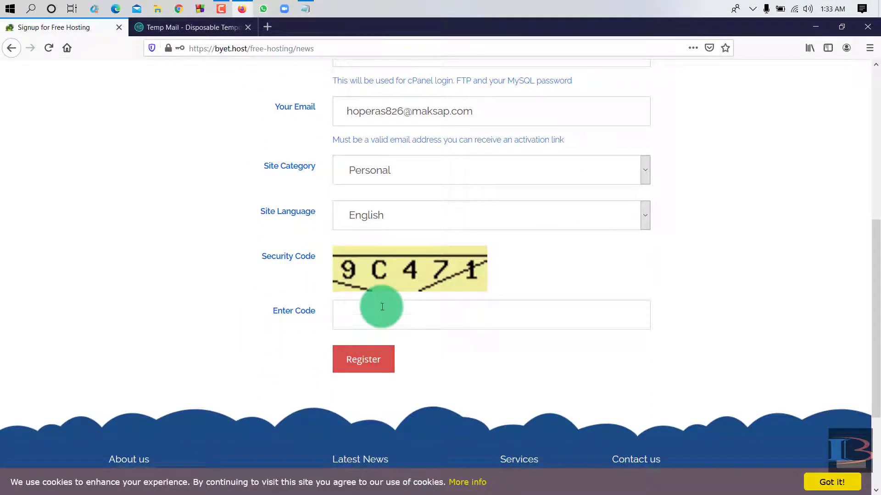
pyautogui.click(382, 307)
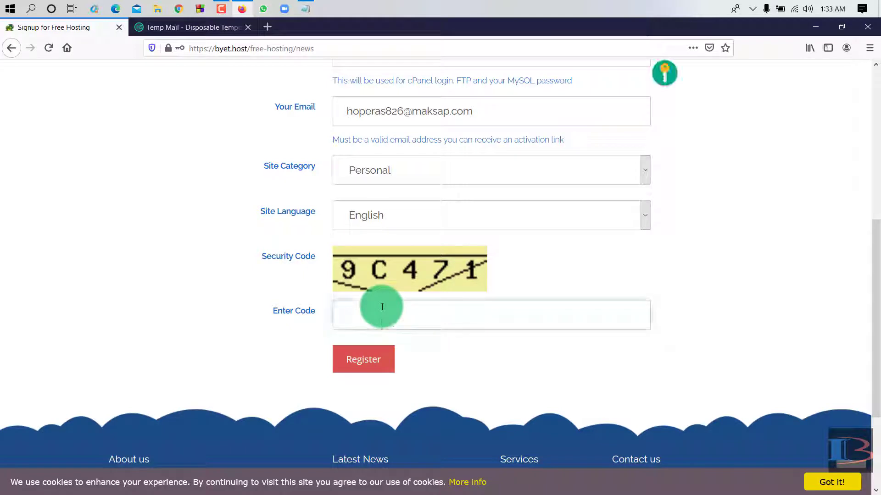
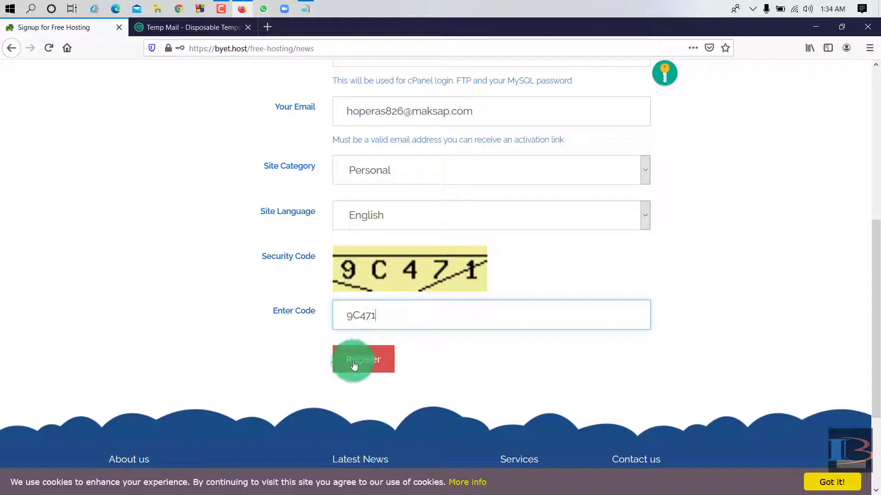
pyautogui.click(358, 368)
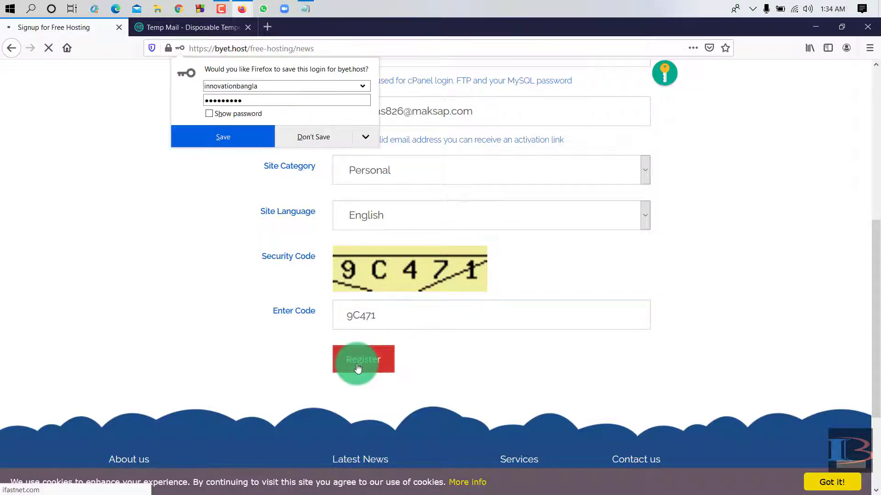
pyautogui.click(311, 136)
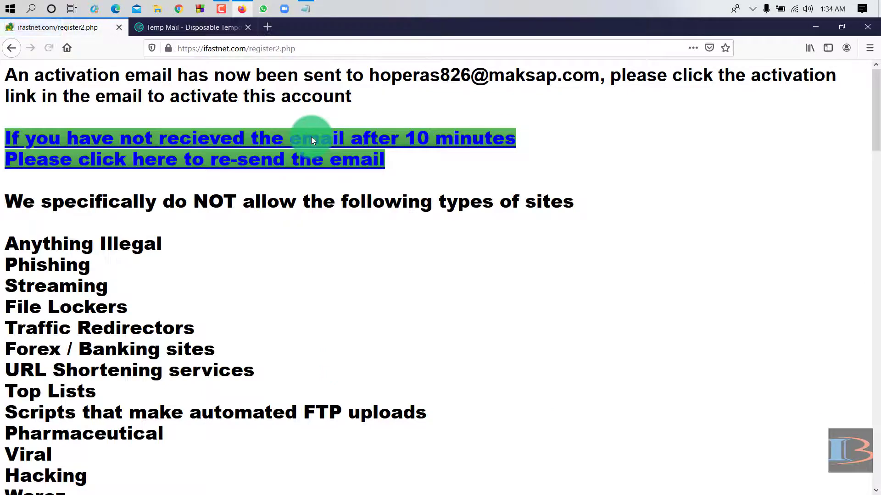
pyautogui.scroll(-2, 183, 369)
pyautogui.scroll(2, 176, 357)
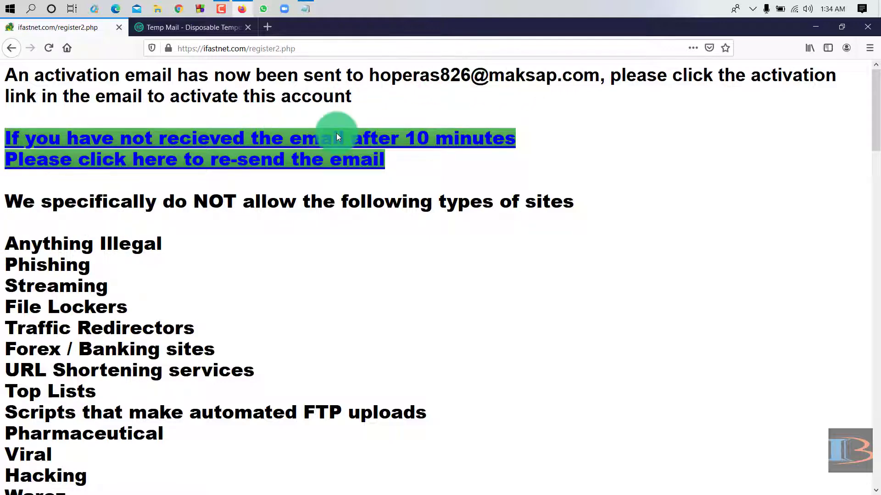
# Open the 'Hosting Activation' email in the Temp Mail inbox to reveal the byethost4.com link
pyautogui.click(194, 27)
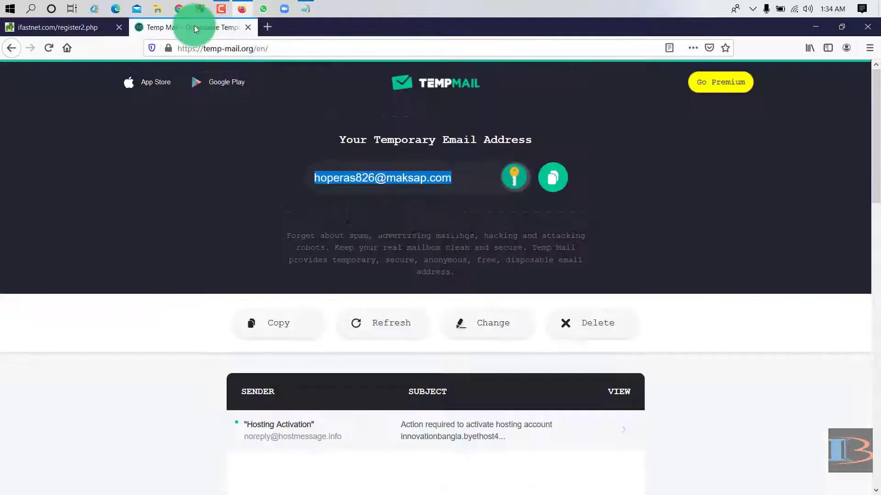
pyautogui.scroll(-3, 191, 199)
pyautogui.scroll(-3, 192, 199)
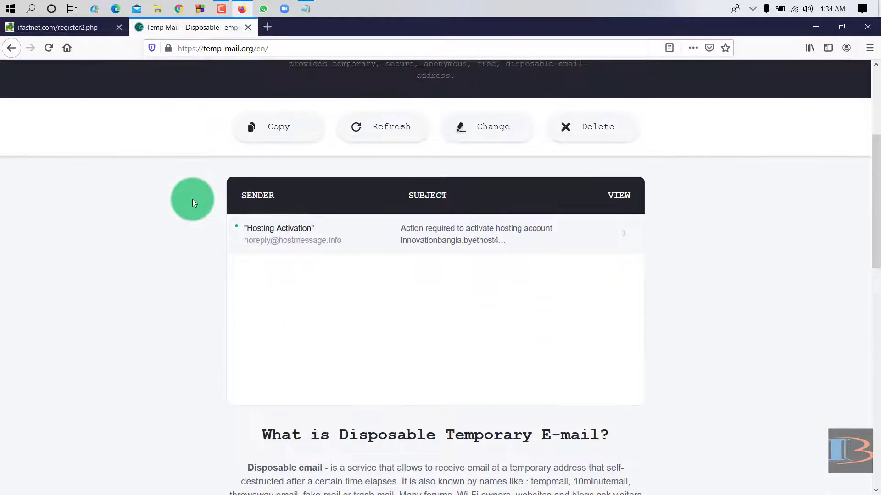
pyautogui.click(406, 234)
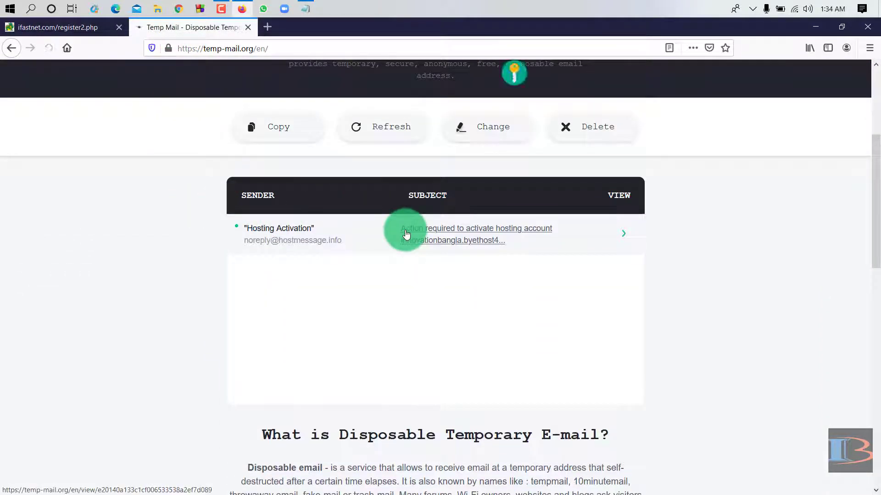
pyautogui.scroll(-10, 404, 232)
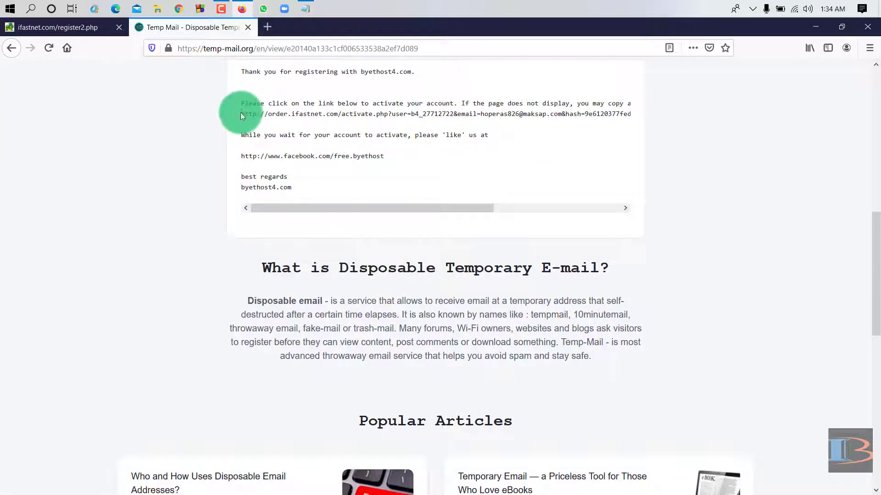
# Copy the byethost4.com activation link and load it in a new tab
pyautogui.moveTo(241, 114); pyautogui.dragTo(244, 123)
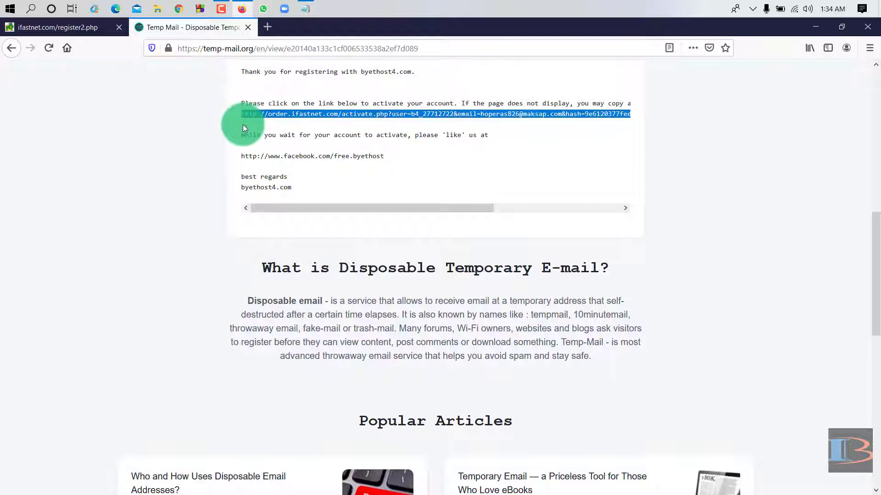
pyautogui.click(264, 29)
pyautogui.hotkey('ctrl', 'v')
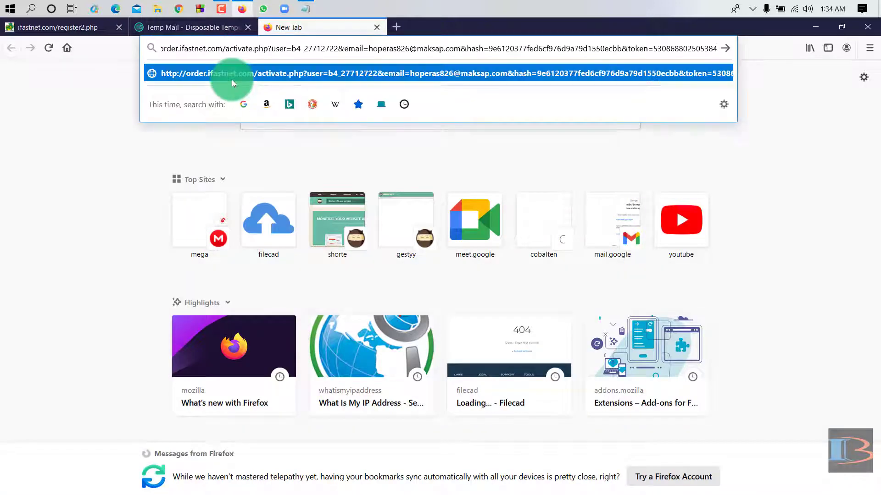
pyautogui.press('Return')
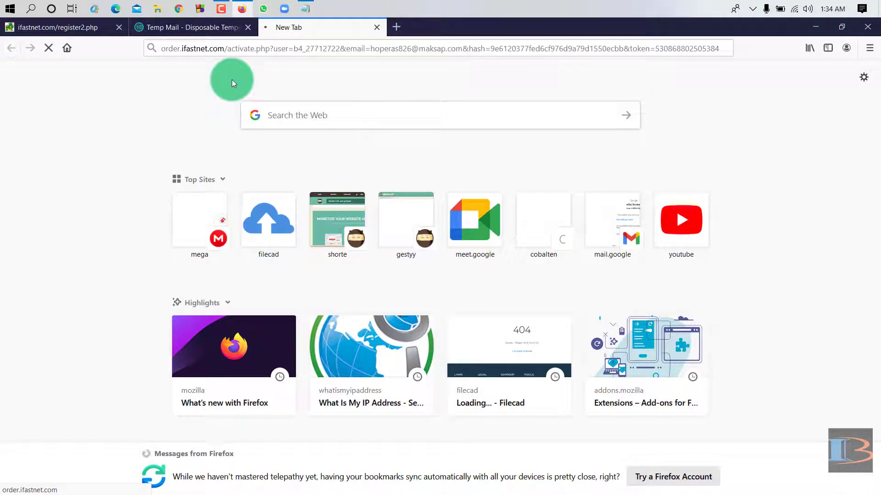
pyautogui.click(49, 29)
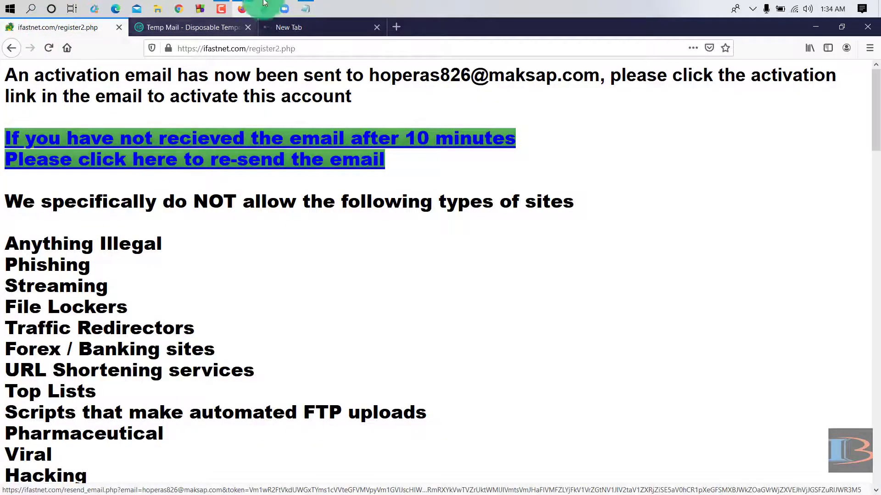
pyautogui.click(296, 29)
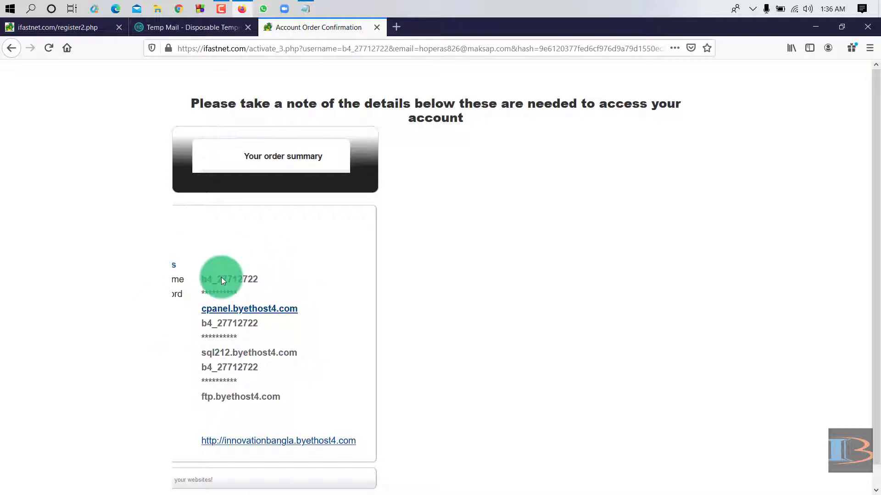
# Load the activation link again in another tab and review the account confirmation page
pyautogui.click(396, 28)
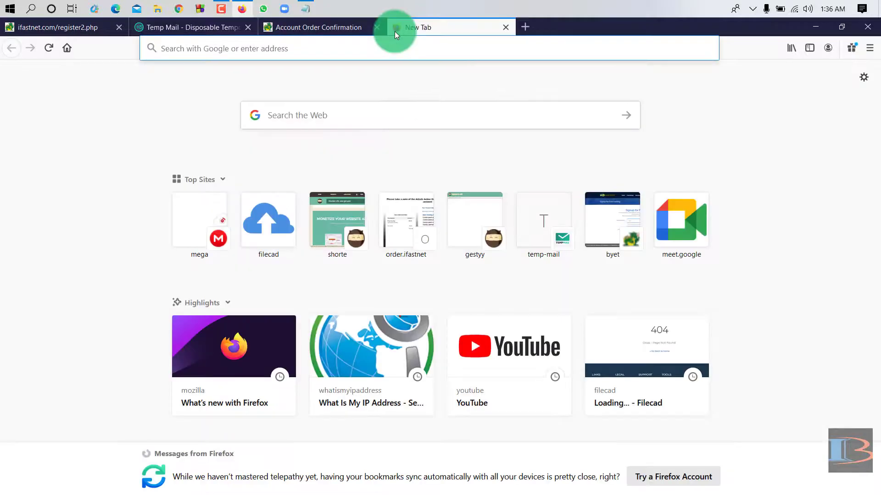
pyautogui.hotkey('ctrl', 'v')
pyautogui.press('Return')
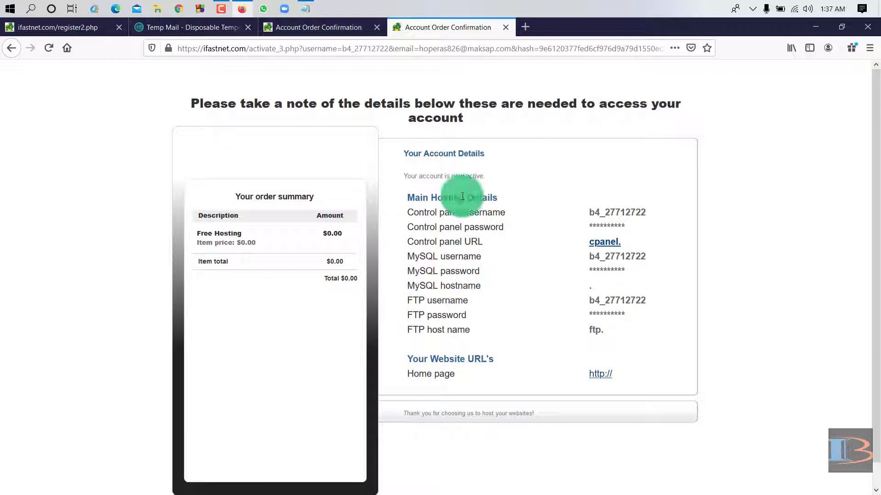
pyautogui.click(311, 28)
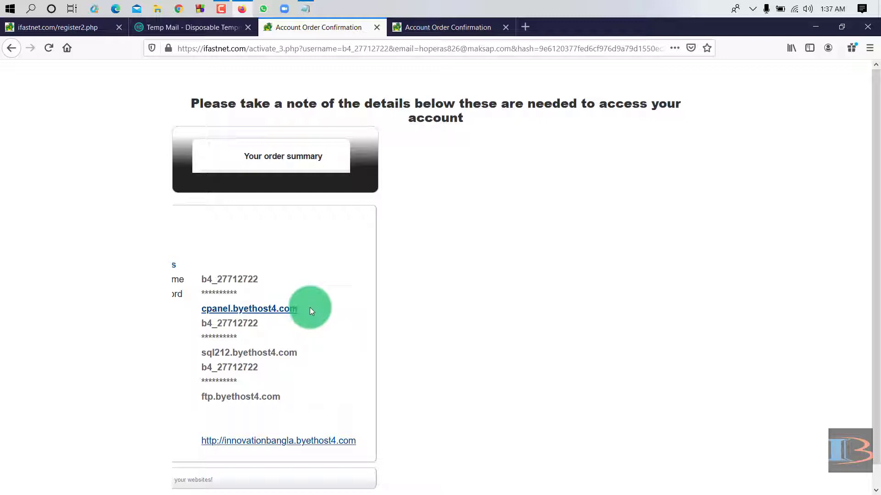
pyautogui.moveTo(310, 309); pyautogui.dragTo(203, 310)
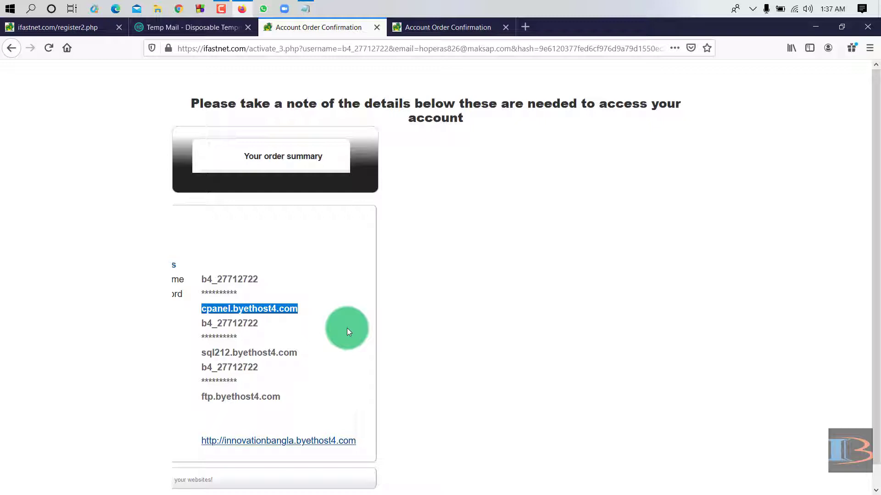
pyautogui.click(329, 308)
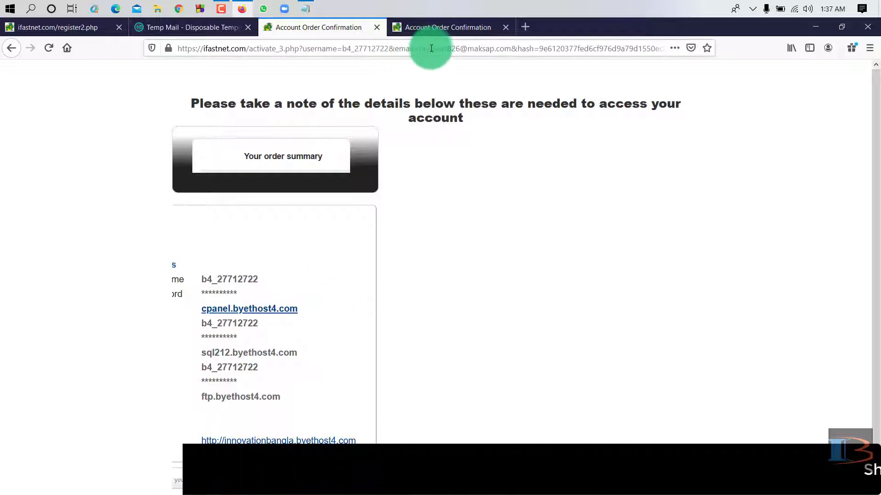
# Select and copy the control panel username from the full account details page
pyautogui.click(431, 31)
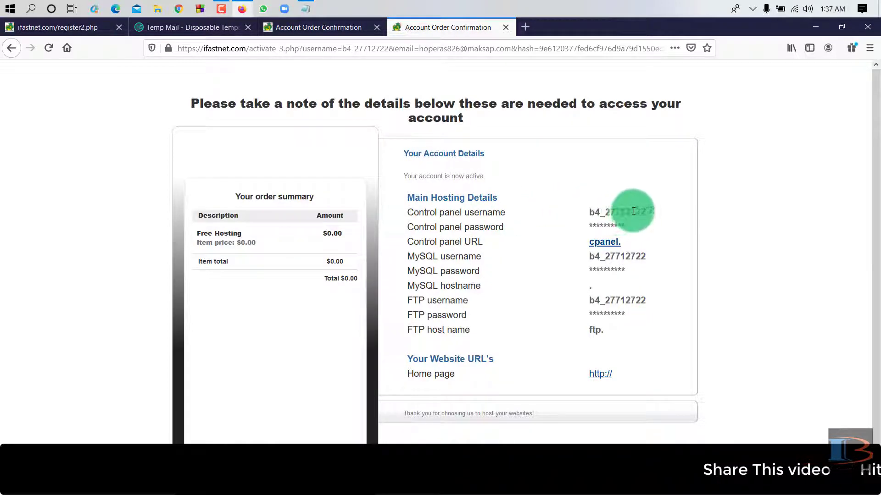
pyautogui.click(332, 27)
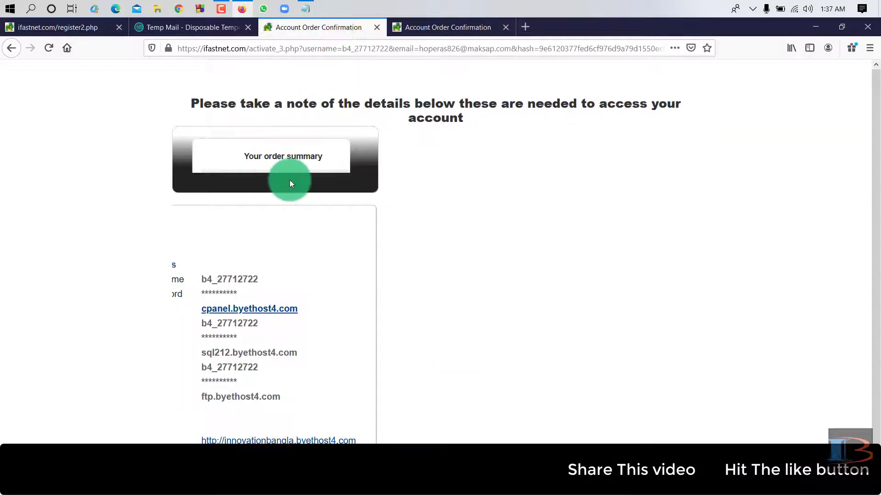
pyautogui.doubleClick(213, 280)
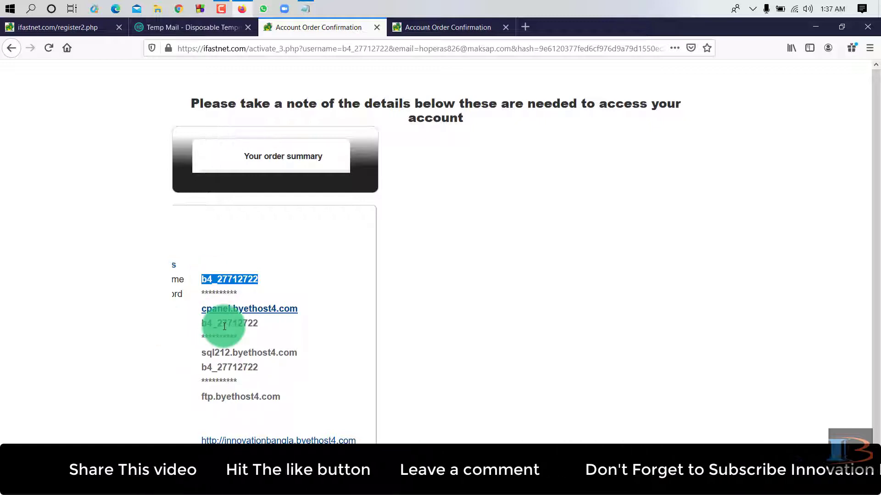
pyautogui.click(273, 273)
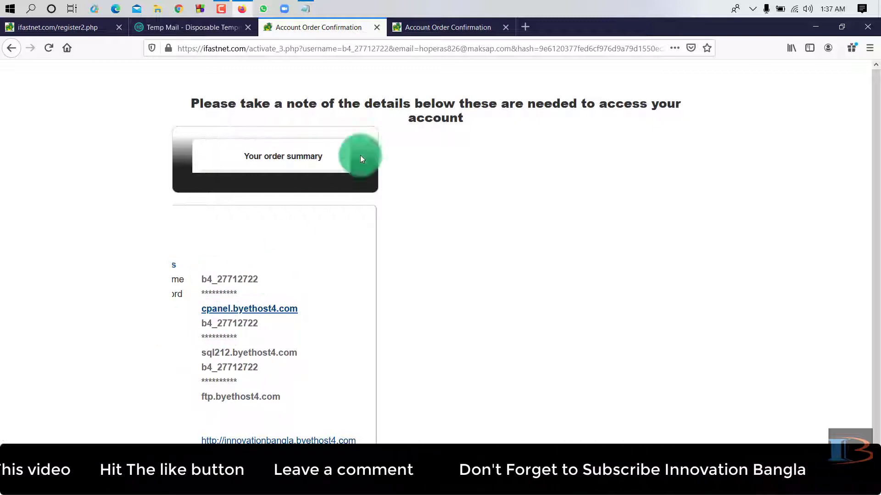
pyautogui.click(452, 31)
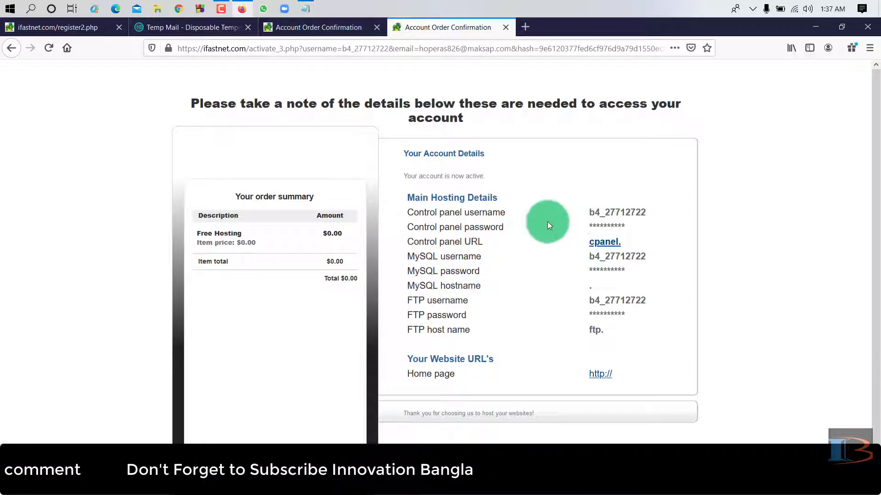
pyautogui.click(344, 35)
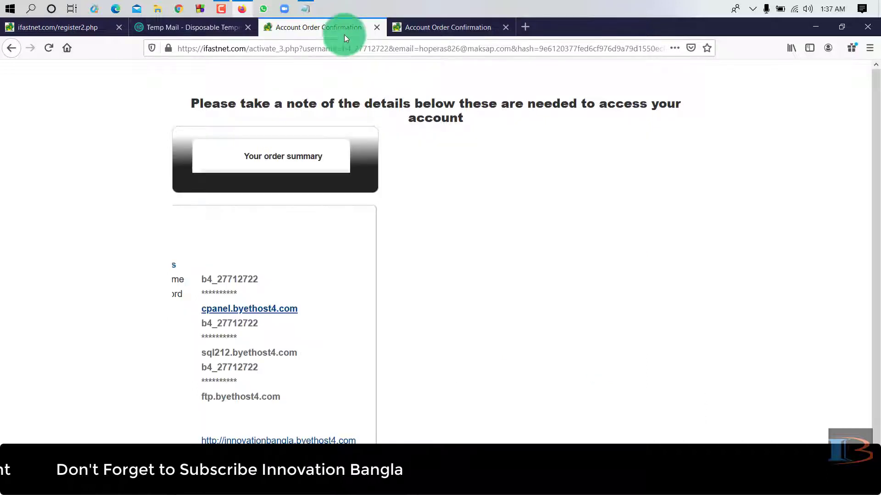
pyautogui.doubleClick(233, 280)
pyautogui.hotkey('ctrl', 'c')
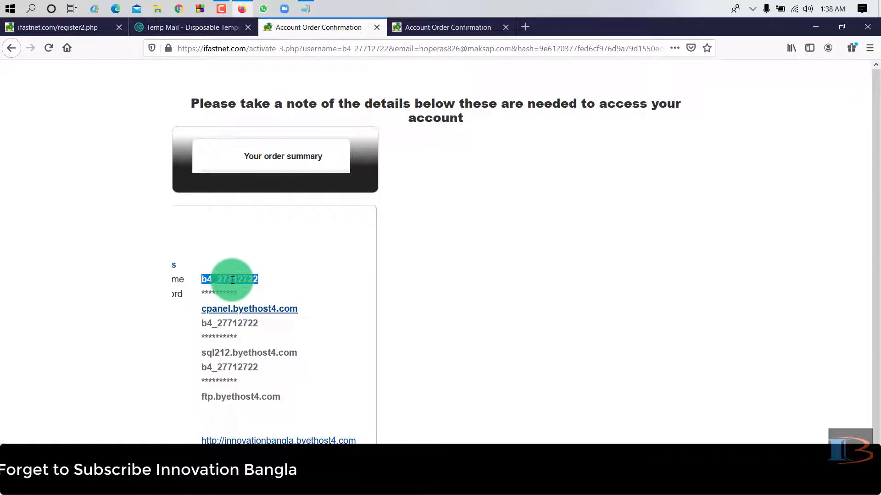
# Add a 'user name :' line with the pasted username to the notes file and save
pyautogui.click(315, 9)
pyautogui.press('Return')
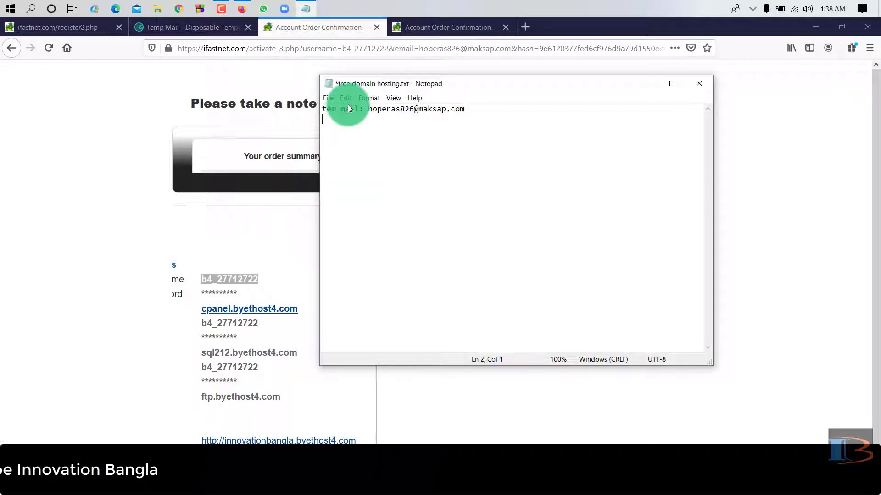
pyautogui.write('user')
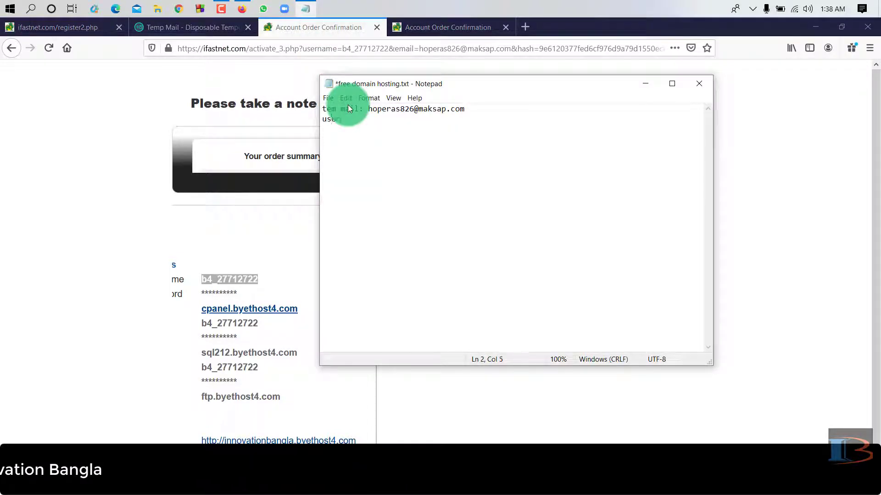
pyautogui.write(' name :')
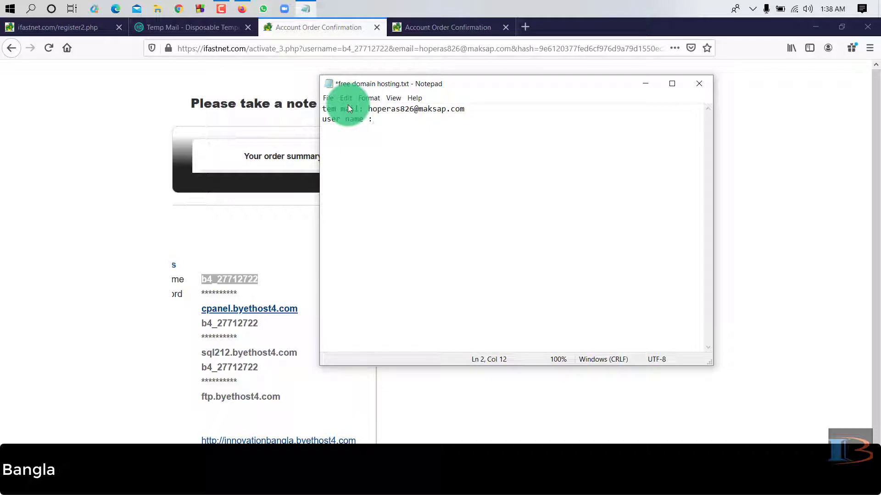
pyautogui.hotkey('ctrl', 'v')
pyautogui.hotkey('ctrl', 's')
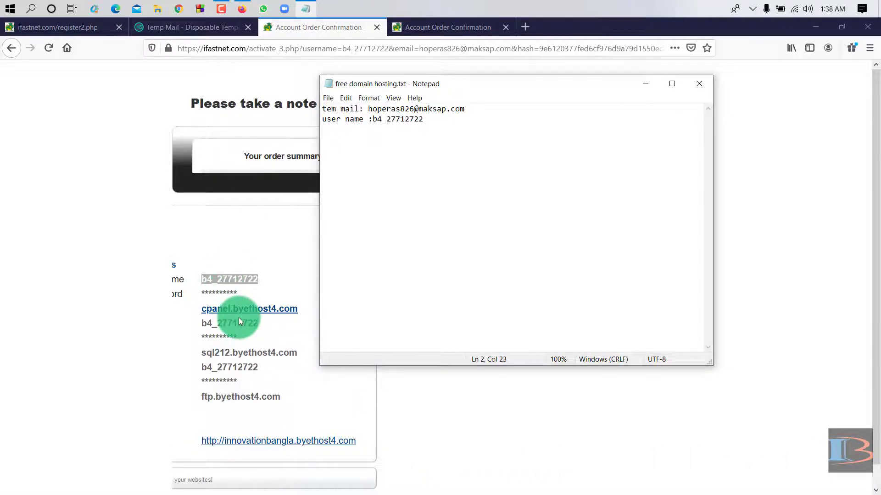
pyautogui.moveTo(238, 345); pyautogui.dragTo(205, 315)
pyautogui.click(233, 345)
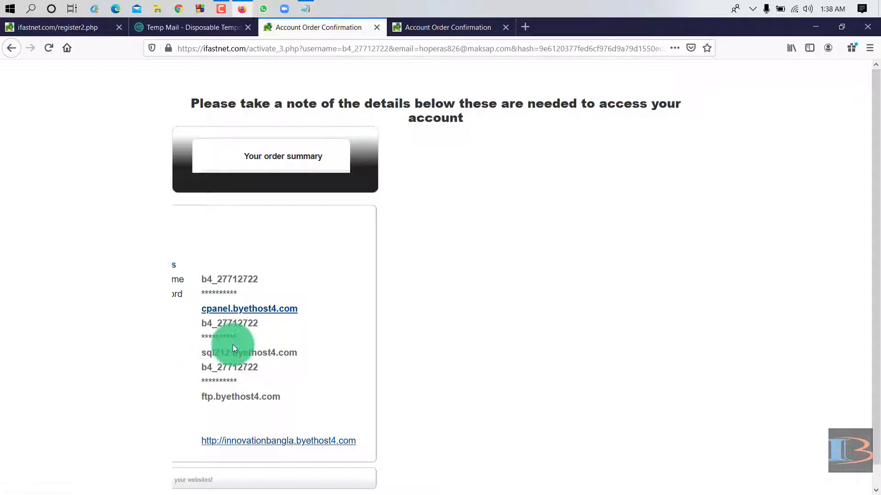
# Copy cpanel.byethost4.com and add it on a new 'c pannle:' line in the notes
pyautogui.moveTo(200, 309); pyautogui.dragTo(315, 309)
pyautogui.hotkey('ctrl', 'c')
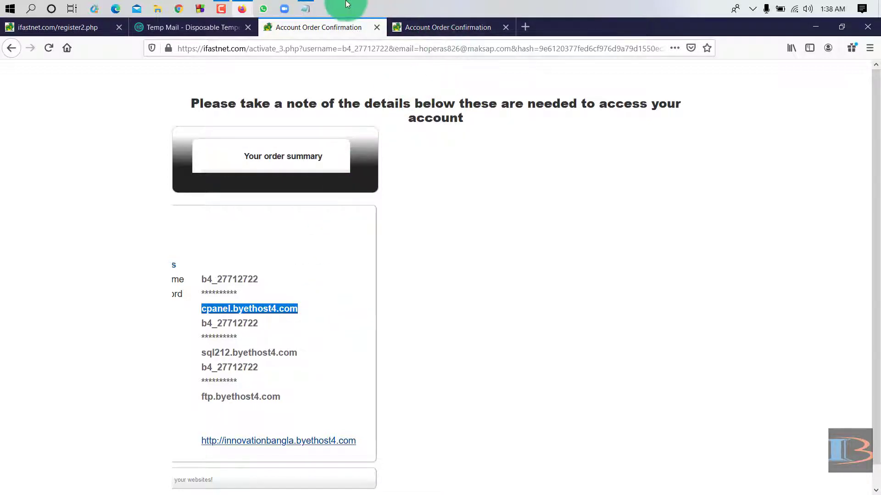
pyautogui.rightClick(310, 3)
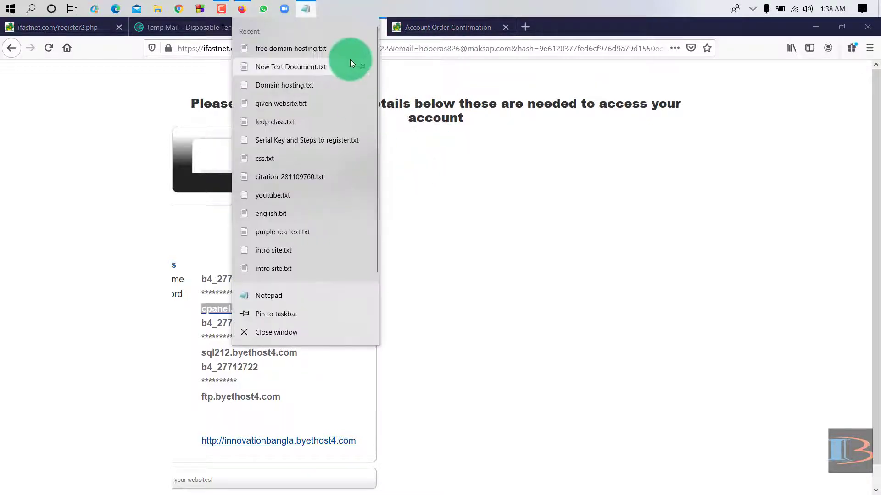
pyautogui.click(298, 3)
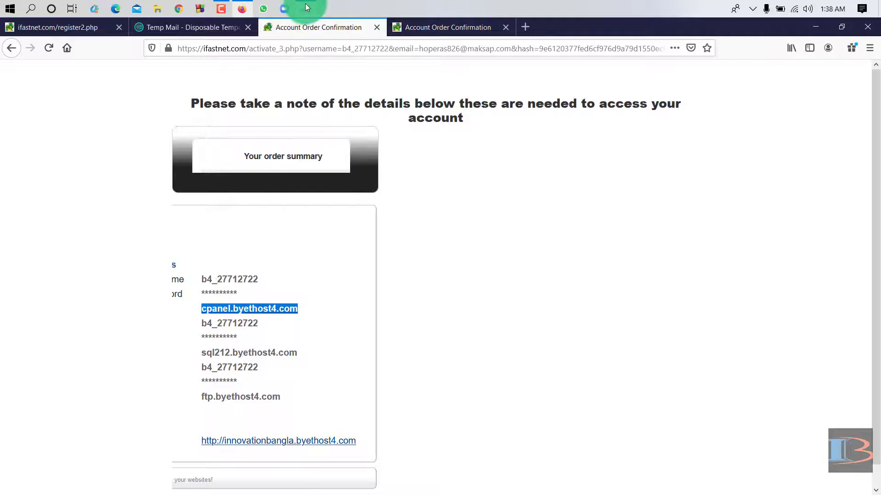
pyautogui.click(305, 4)
pyautogui.press('Return')
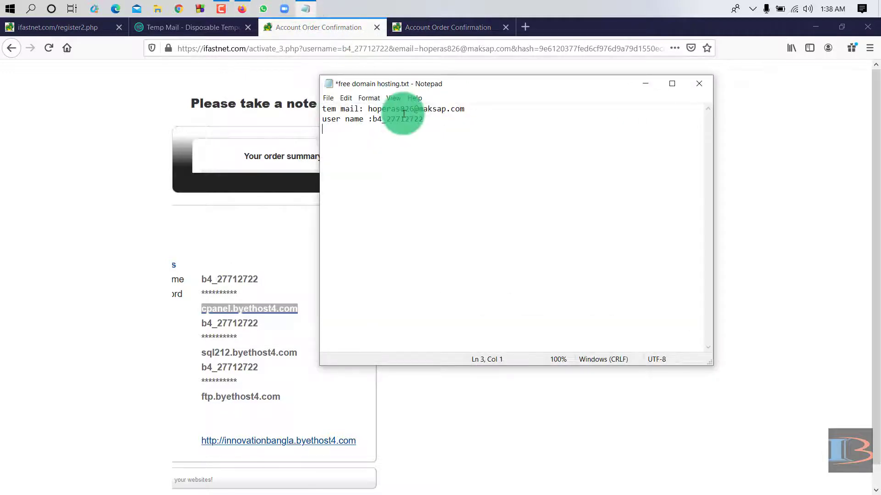
pyautogui.write('c pannle')
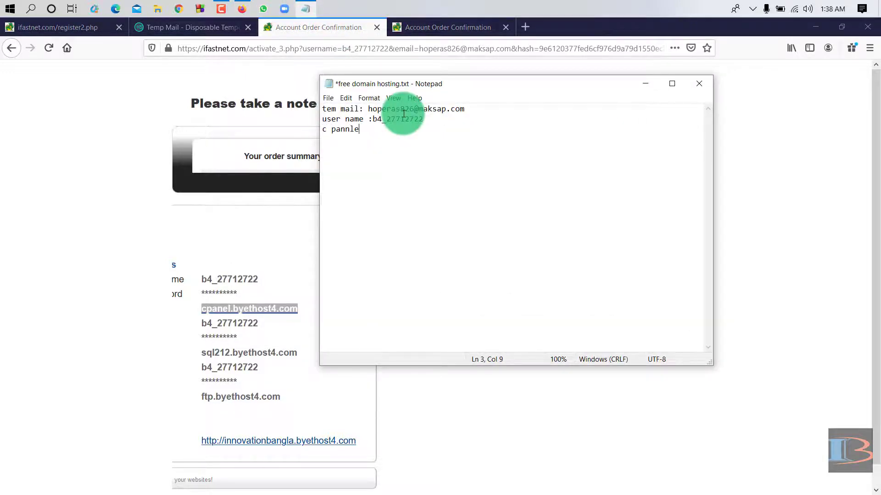
pyautogui.write(':')
pyautogui.hotkey('ctrl', 'v')
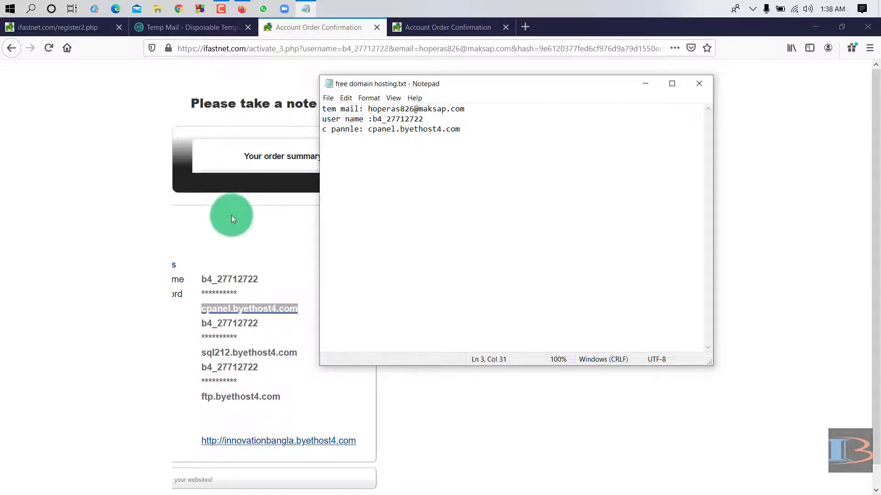
pyautogui.click(277, 231)
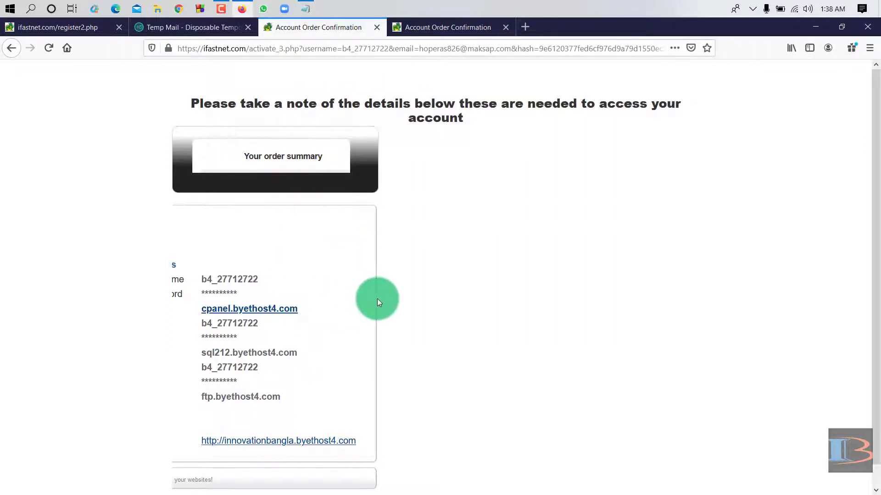
# Go to cpanel.byethost.com in a new tab, dismiss the insecure-login warning, and select the username field
pyautogui.click(526, 29)
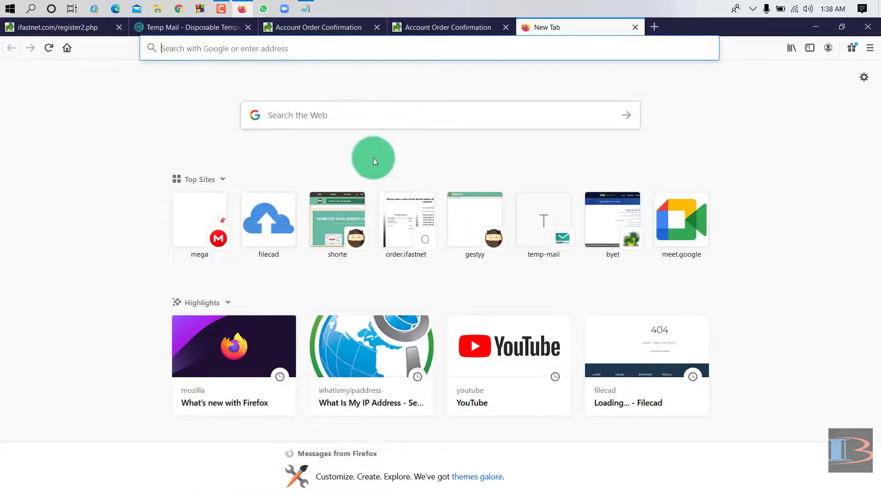
pyautogui.write('cpa')
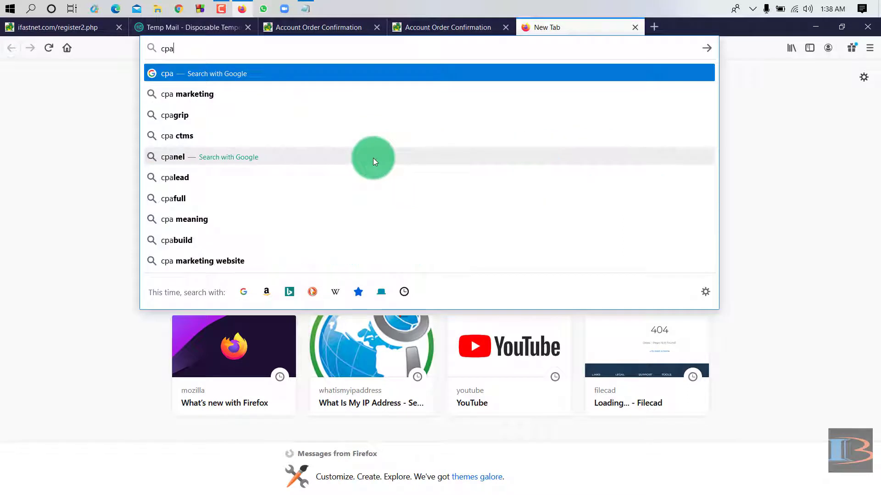
pyautogui.write('nel')
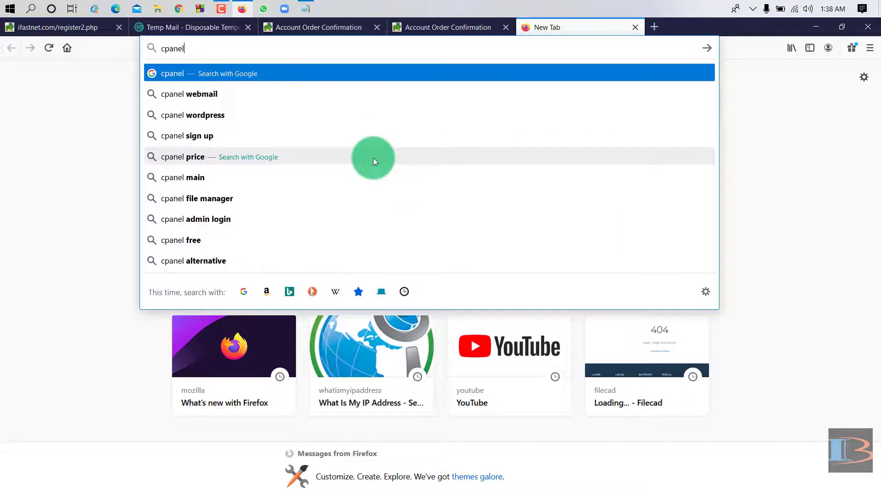
pyautogui.write('.by')
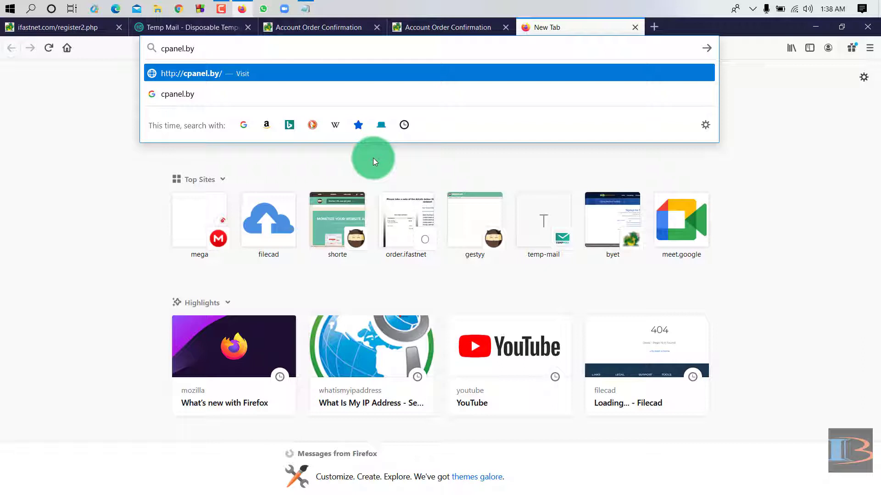
pyautogui.write('ethos')
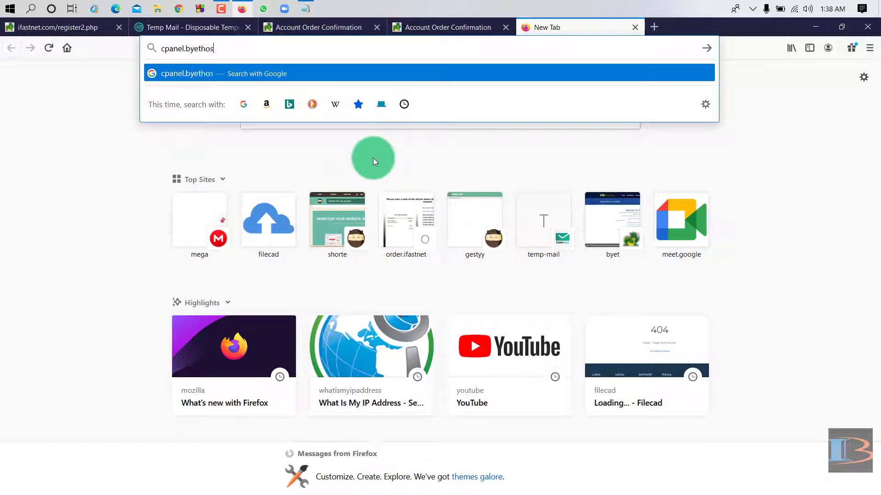
pyautogui.write('t.com')
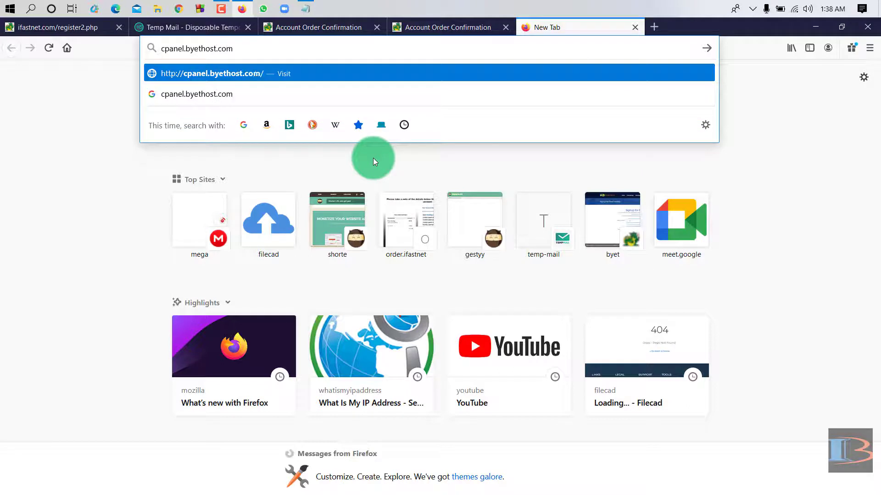
pyautogui.press('Return')
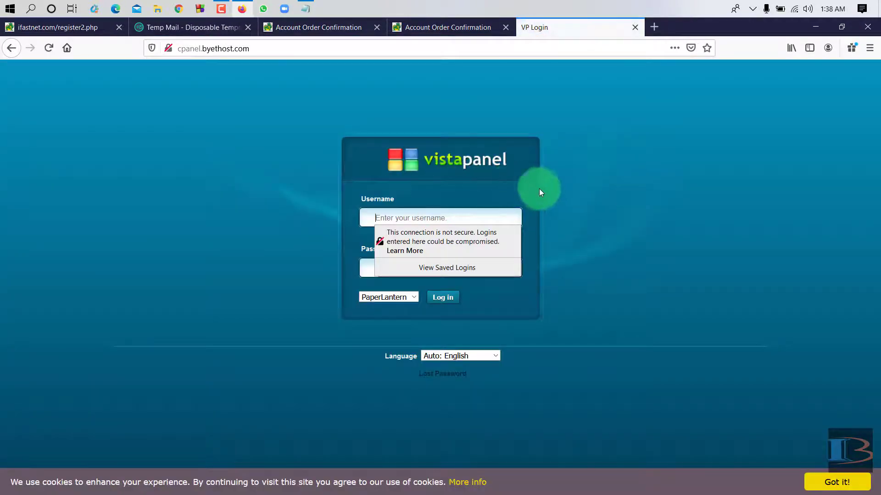
pyautogui.click(516, 184)
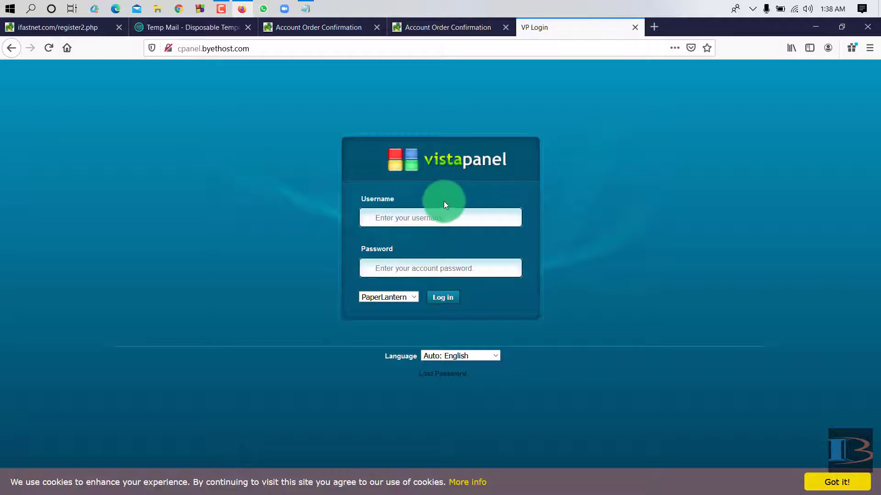
pyautogui.click(409, 218)
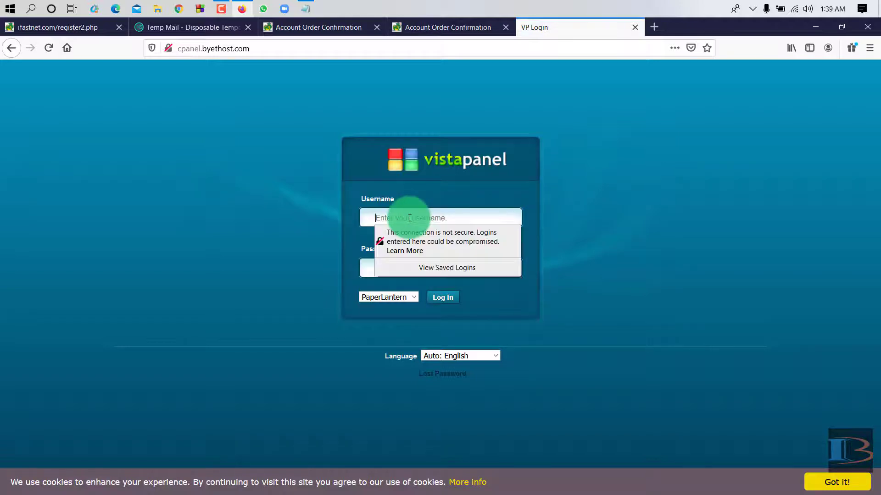
# Copy the saved username from the notes into the vistapanel Username field, removing the stray leading colon
pyautogui.click(305, 9)
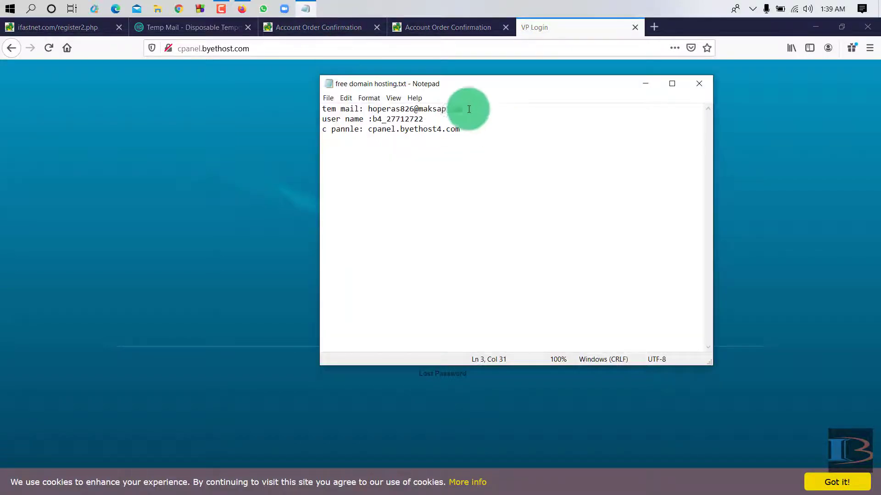
pyautogui.doubleClick(393, 118)
pyautogui.hotkey('ctrl', 'c')
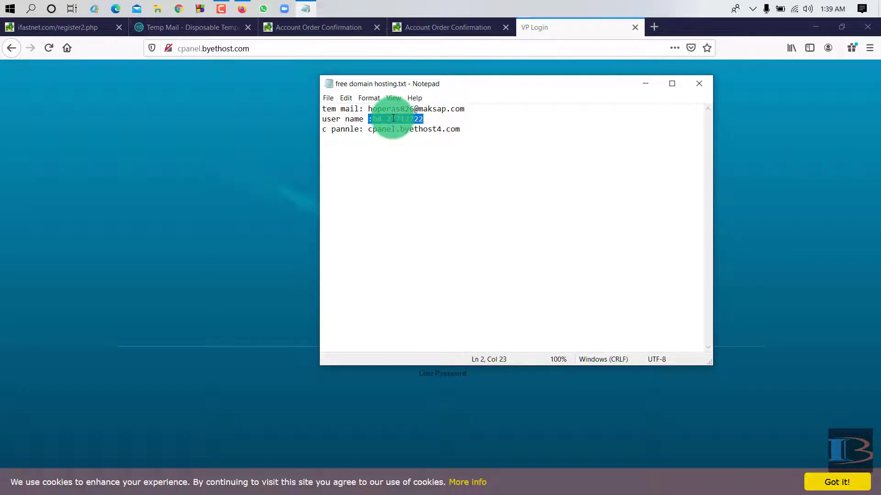
pyautogui.click(244, 199)
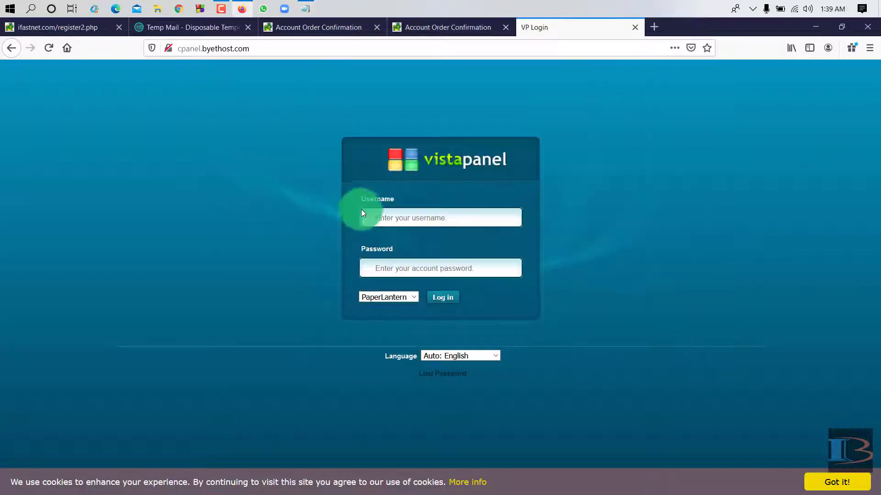
pyautogui.moveTo(362, 201); pyautogui.dragTo(397, 203)
pyautogui.click(390, 217)
pyautogui.hotkey('ctrl', 'v')
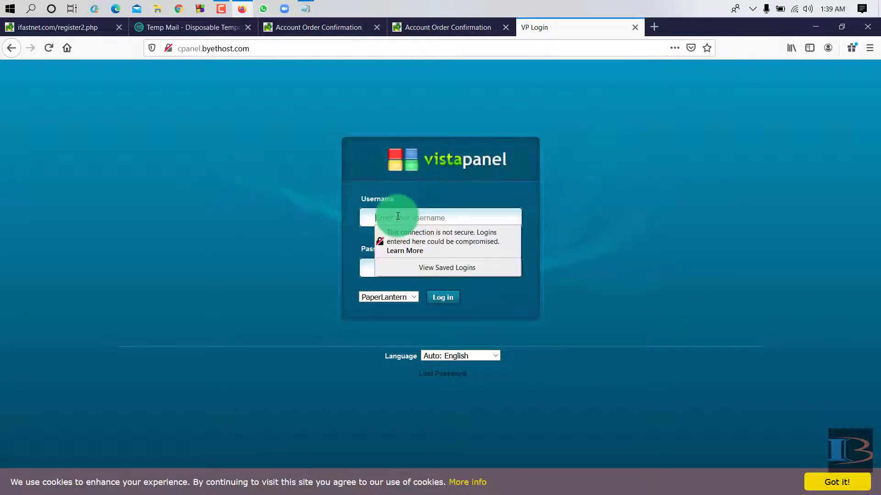
pyautogui.click(378, 219)
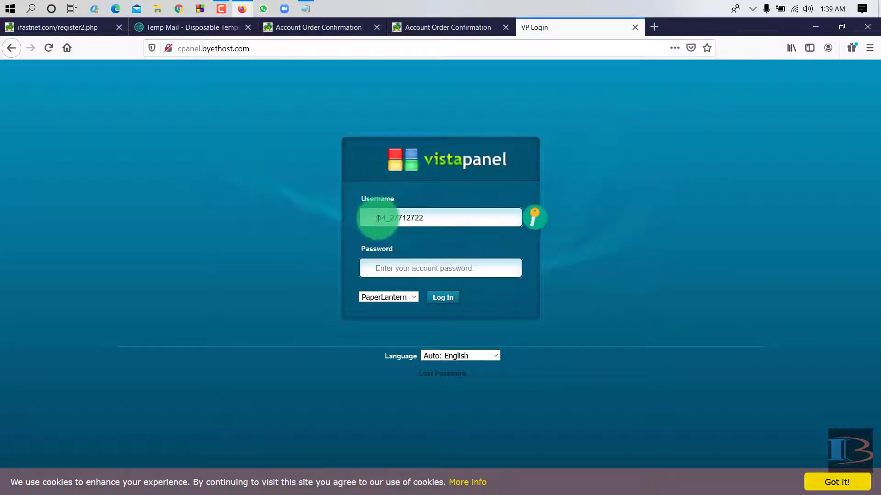
pyautogui.press('BackSpace')
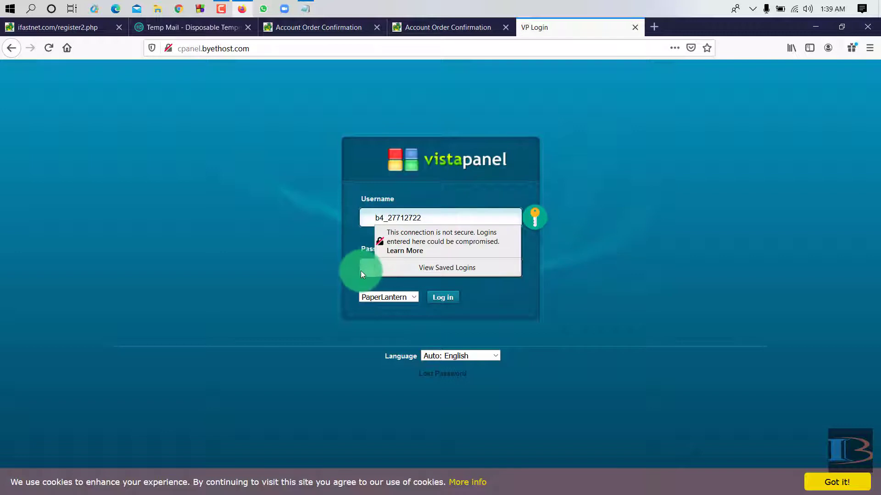
# Enter the account password and submit the vistapanel login
pyautogui.click(362, 272)
pyautogui.click(392, 266)
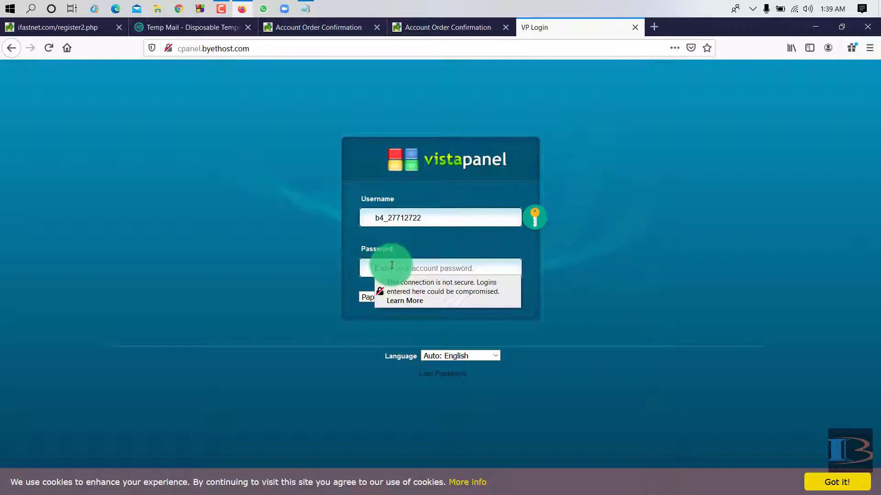
pyautogui.write('••••••')
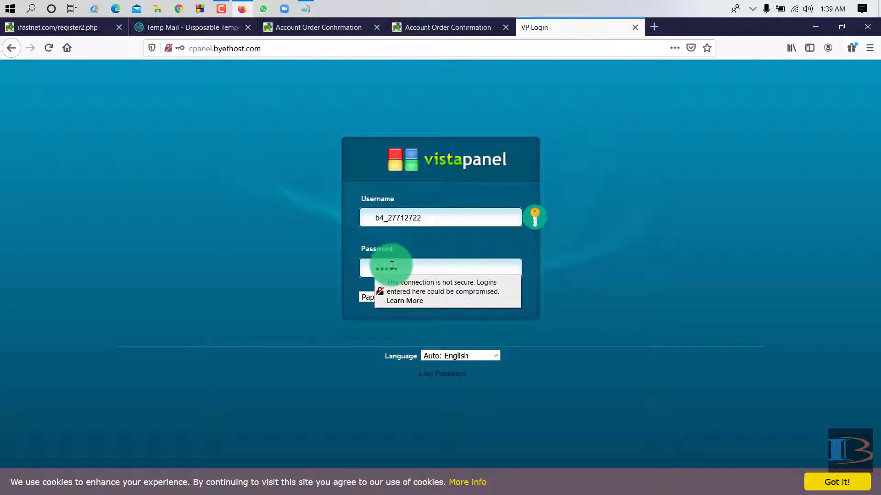
pyautogui.write('••')
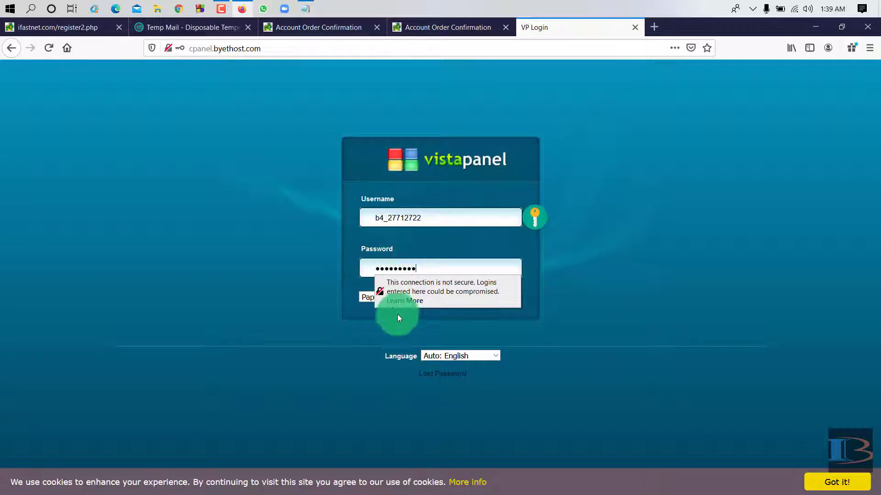
pyautogui.click(403, 329)
pyautogui.click(445, 299)
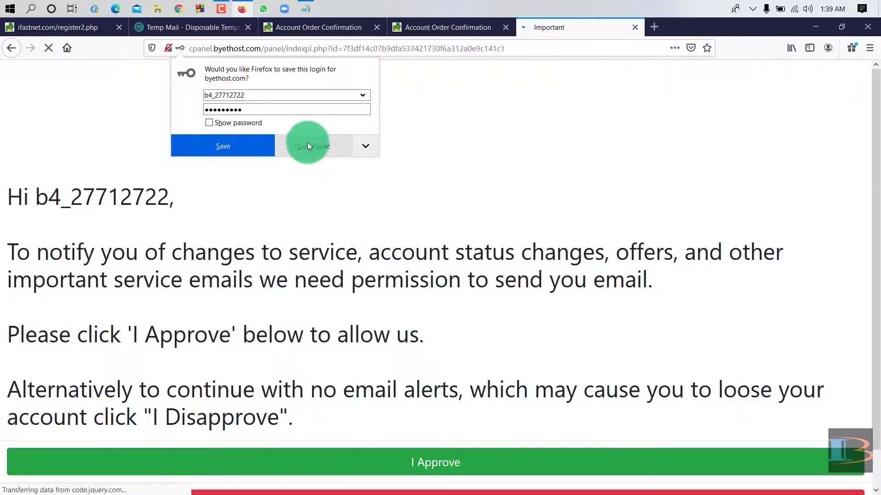
# Decline Firefox's save-login prompt and accept the Important Notice with I Approve
pyautogui.click(310, 141)
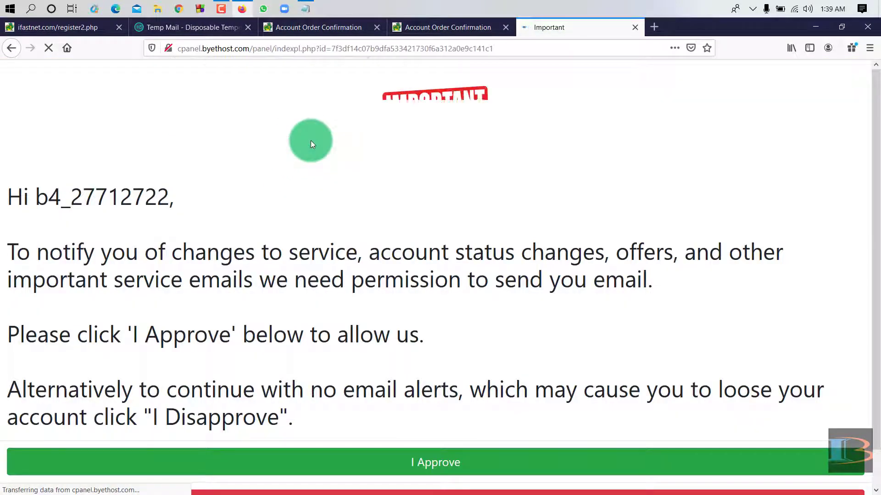
pyautogui.scroll(-1, 293, 232)
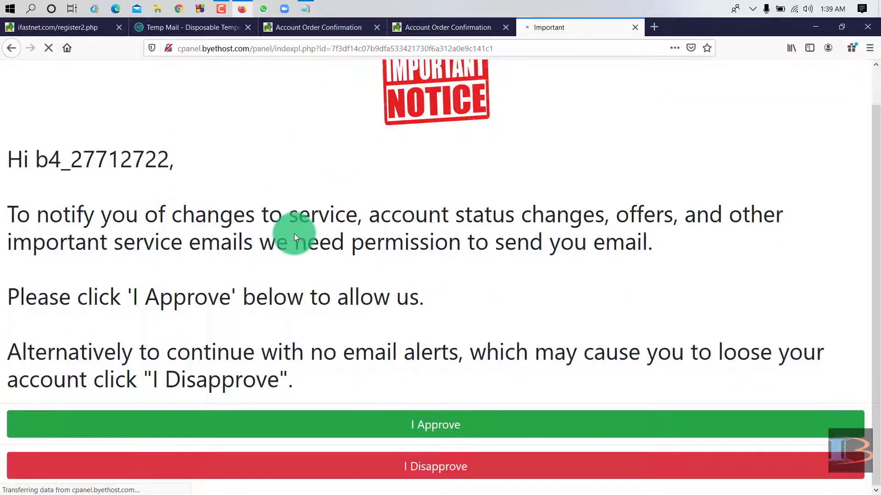
pyautogui.scroll(1, 294, 233)
pyautogui.scroll(-1, 293, 233)
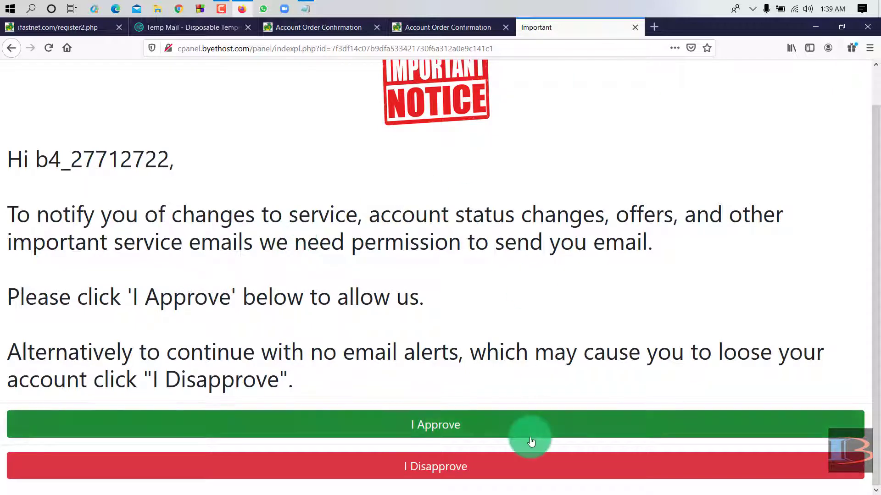
pyautogui.click(476, 429)
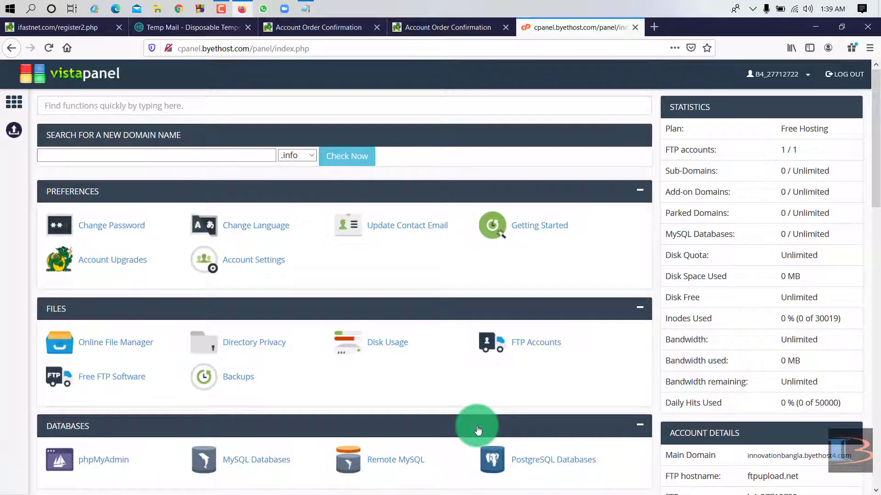
pyautogui.scroll(-15, 478, 430)
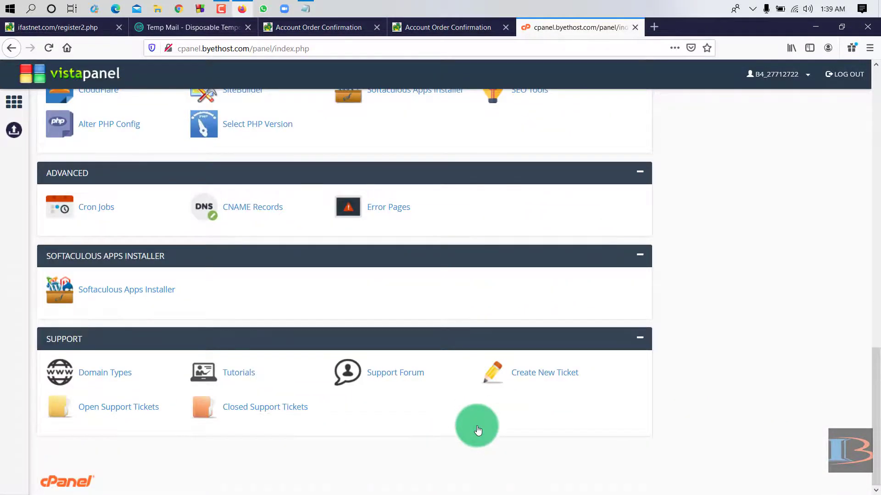
pyautogui.scroll(15, 478, 430)
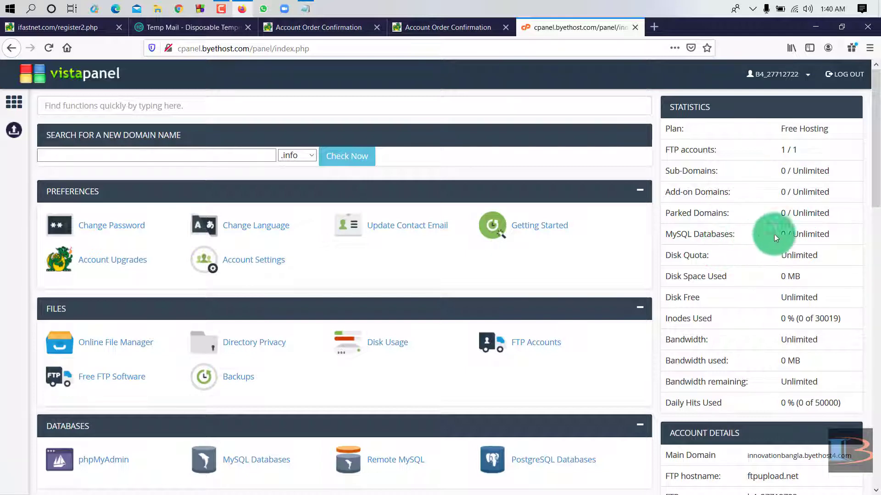
pyautogui.scroll(-2, 761, 269)
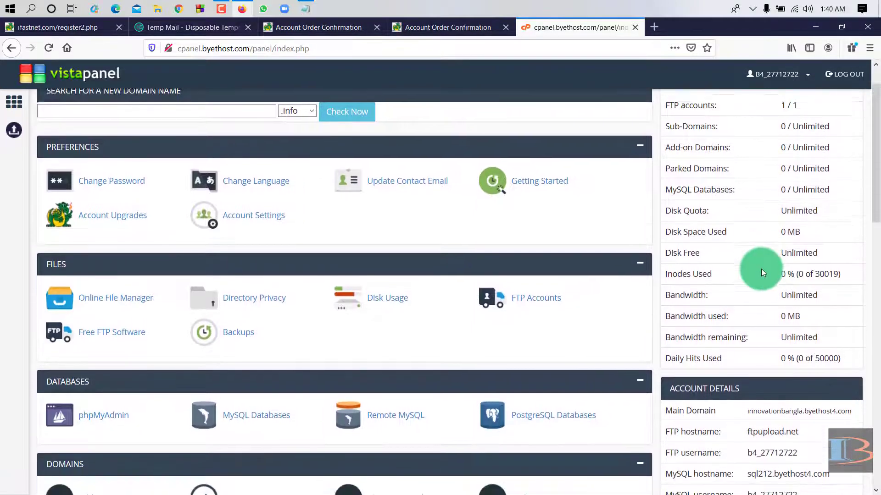
pyautogui.scroll(-4, 761, 270)
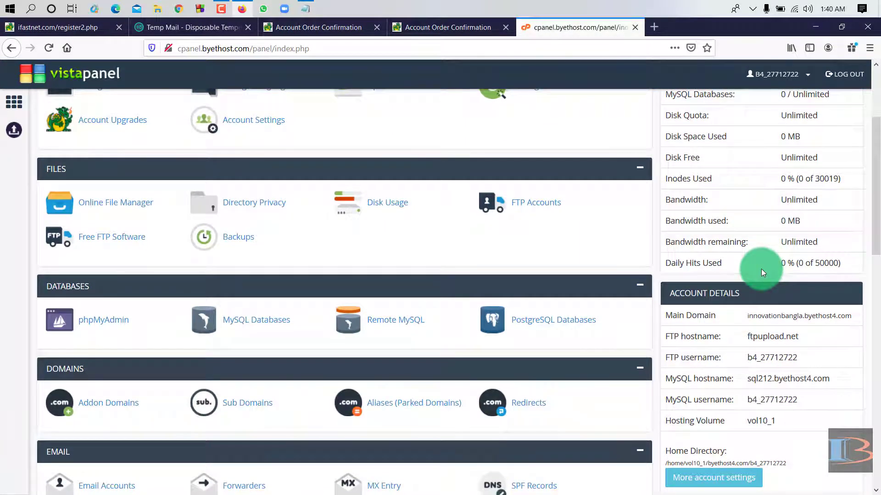
pyautogui.doubleClick(686, 179)
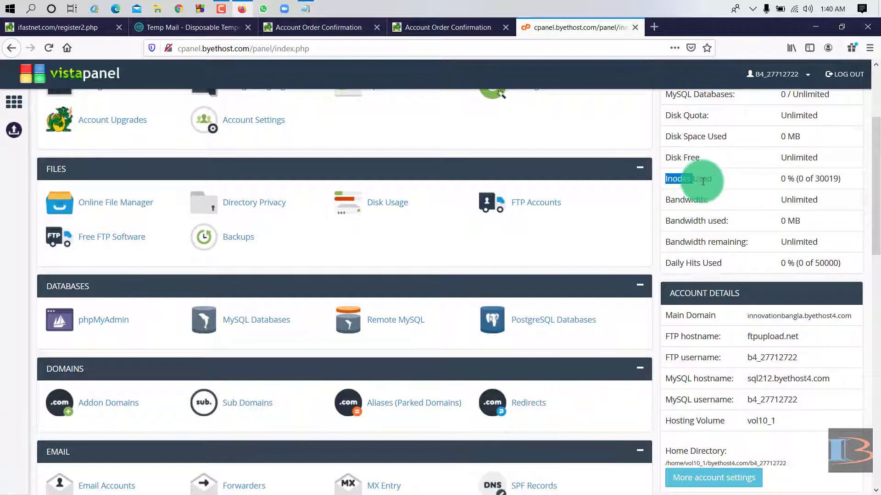
pyautogui.click(702, 181)
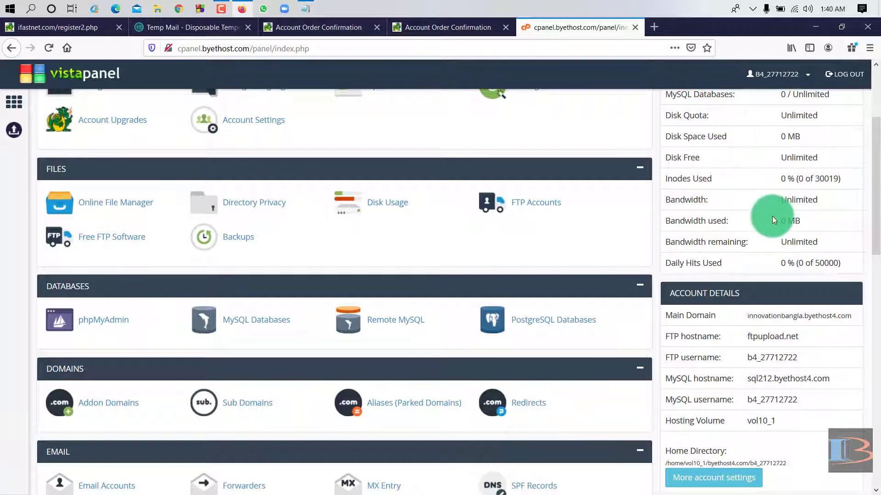
pyautogui.scroll(3, 772, 216)
pyautogui.scroll(-15, 772, 216)
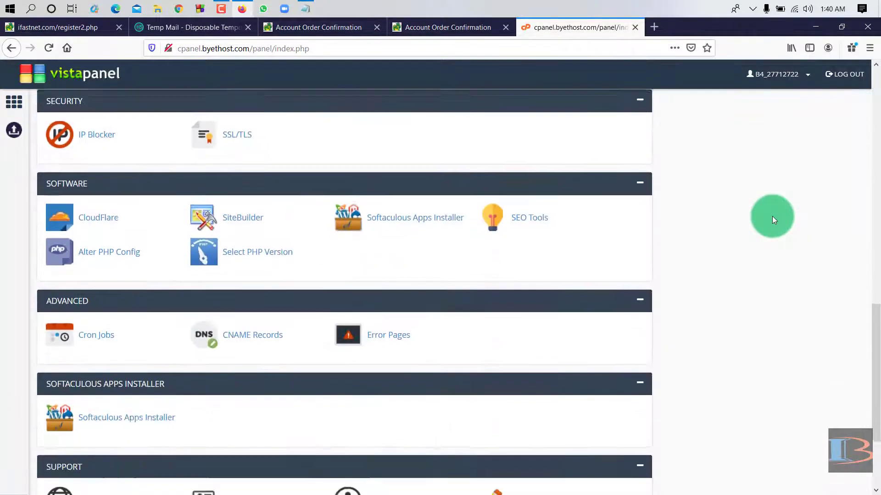
pyautogui.scroll(10, 772, 216)
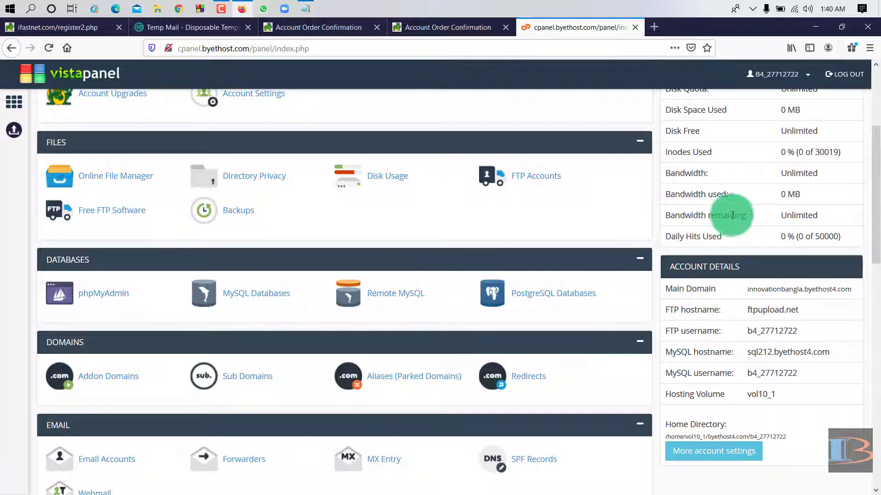
pyautogui.scroll(-1, 742, 260)
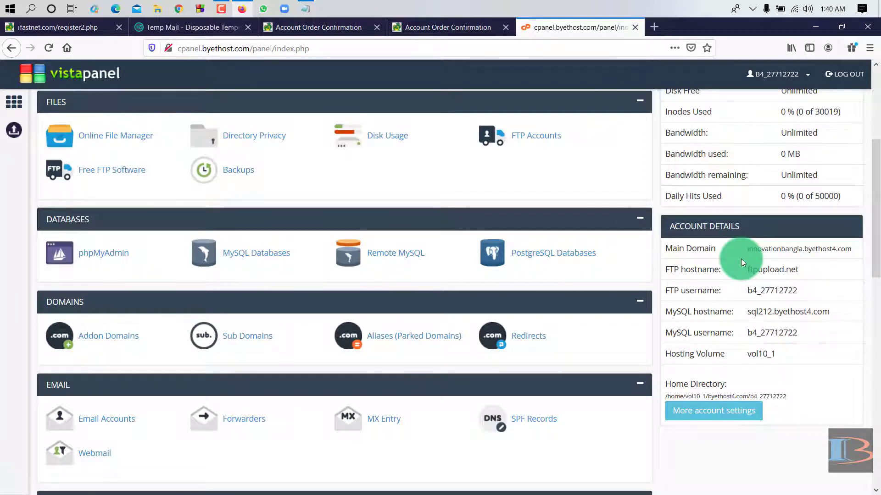
pyautogui.scroll(-1, 741, 259)
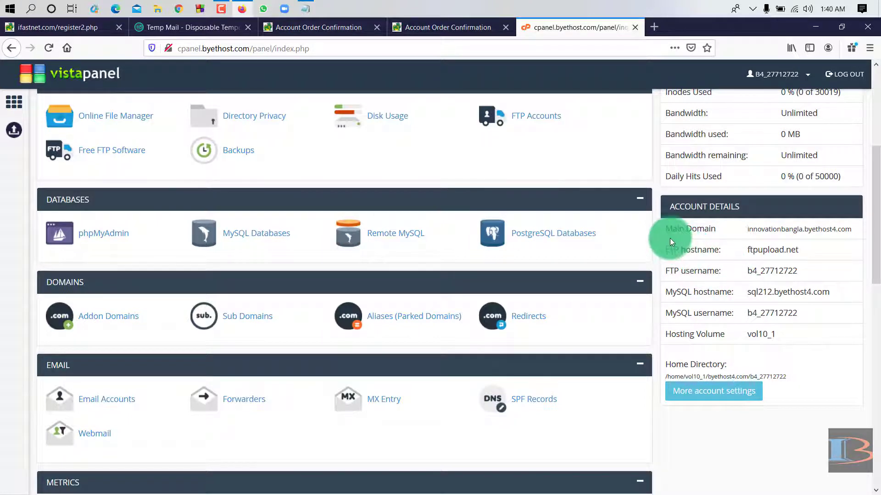
# Copy the Main Domain through MySQL username details onto a new line in free domain hosting.txt and save
pyautogui.moveTo(667, 229); pyautogui.dragTo(789, 310)
pyautogui.hotkey('ctrl', 'c')
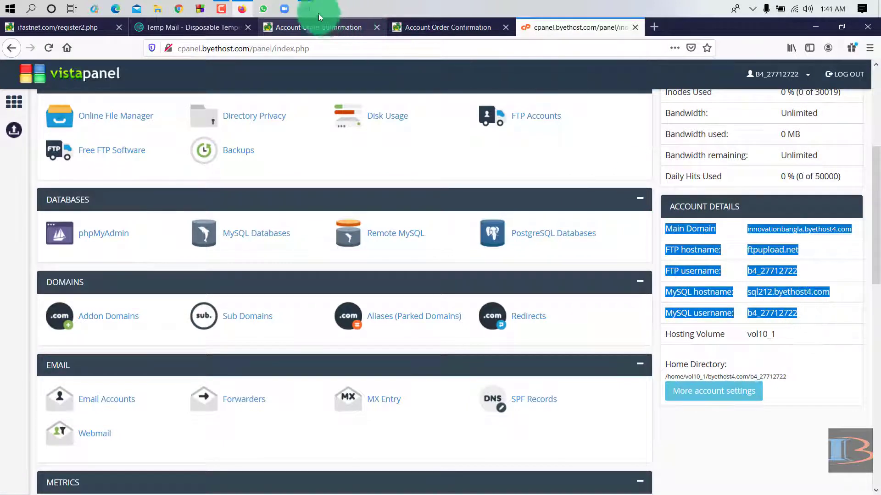
pyautogui.click(305, 8)
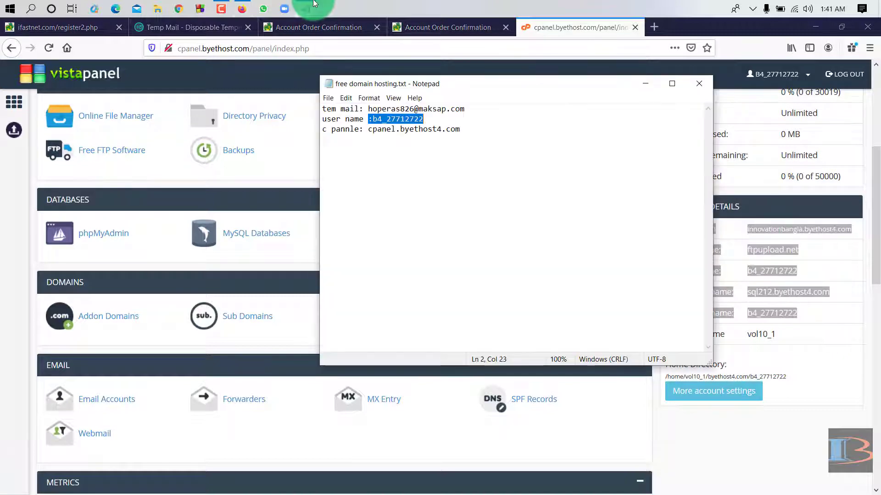
pyautogui.click(467, 132)
pyautogui.press('Return')
pyautogui.hotkey('ctrl', 'v')
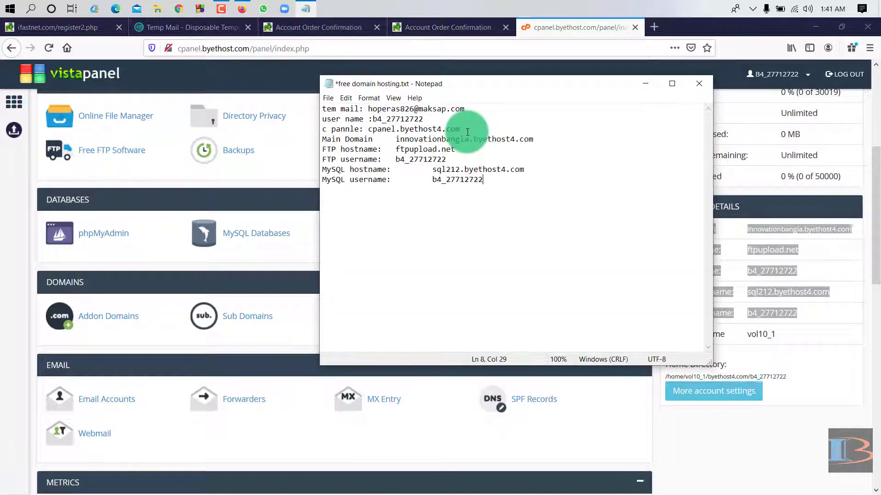
pyautogui.hotkey('ctrl', 's')
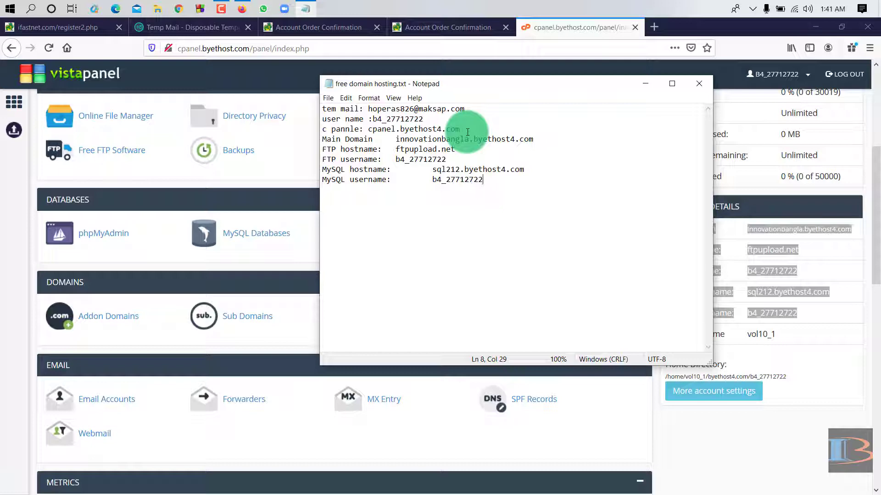
pyautogui.click(582, 161)
pyautogui.moveTo(638, 96); pyautogui.dragTo(651, 81)
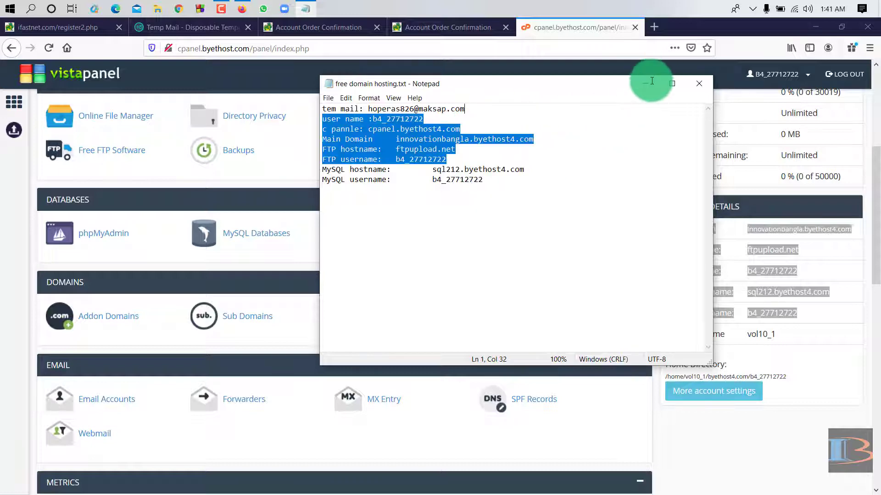
pyautogui.click(651, 83)
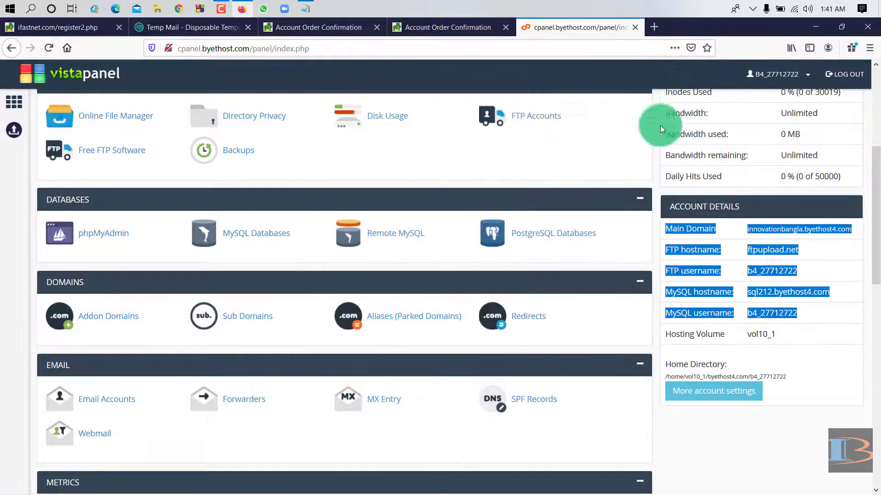
pyautogui.click(726, 256)
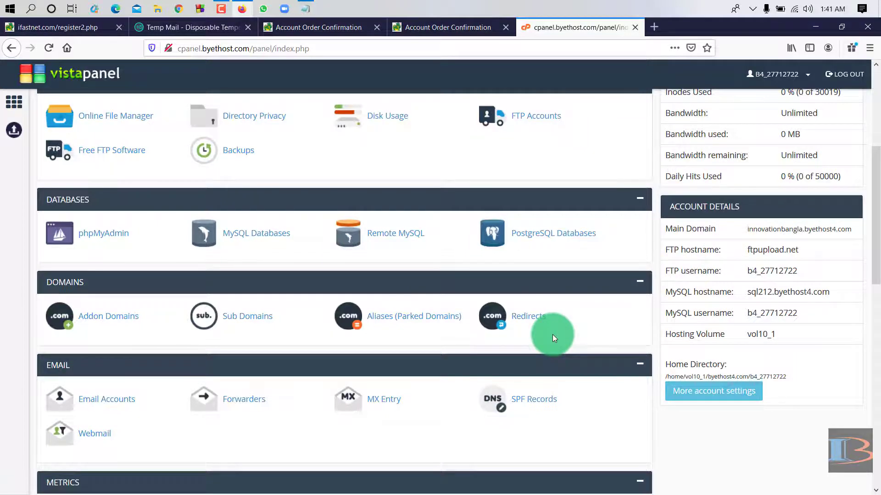
# Launch Softaculous Apps Installer from vistapanel's Software section
pyautogui.scroll(-6, 552, 336)
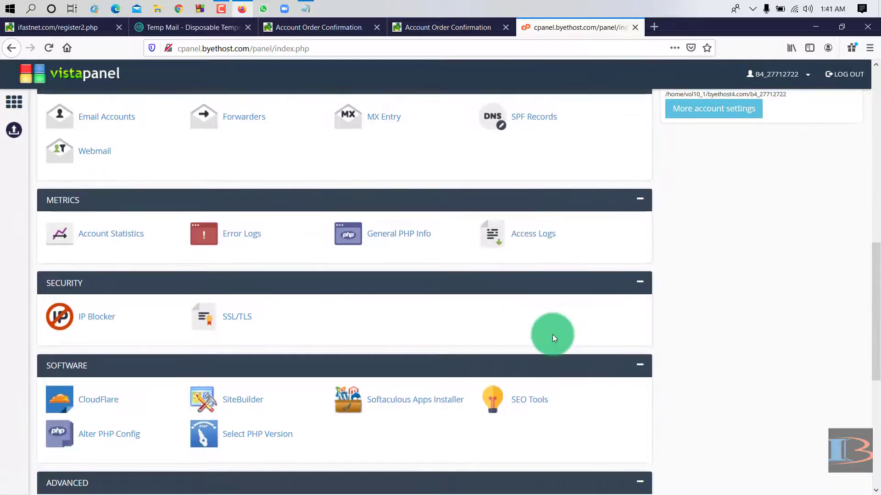
pyautogui.scroll(-3, 552, 334)
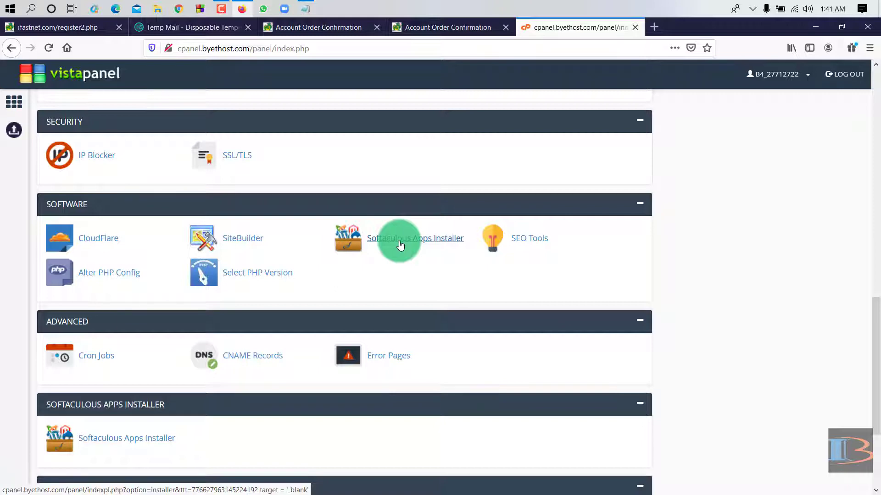
pyautogui.click(400, 246)
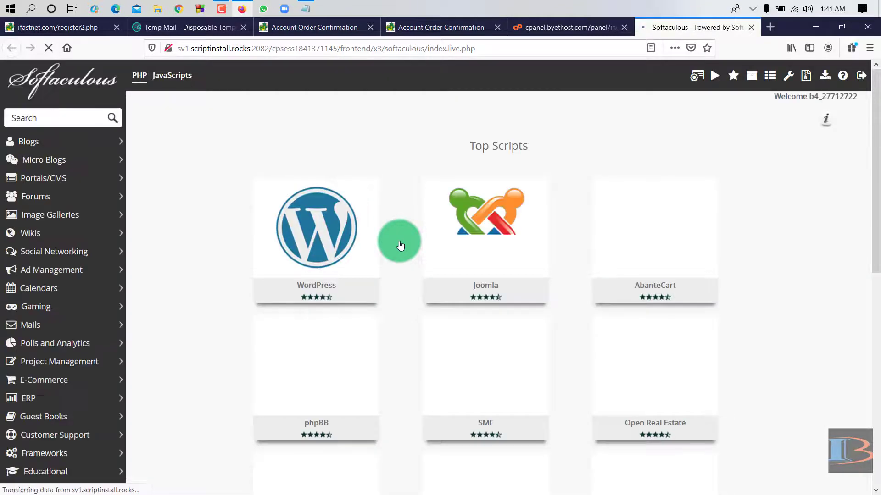
# Choose Install on the WordPress tile under Top Scripts
pyautogui.moveTo(334, 227)
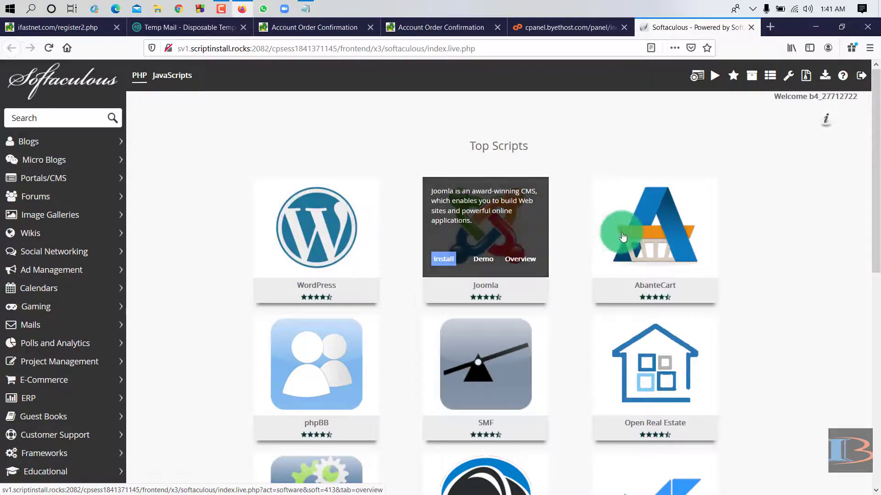
pyautogui.moveTo(628, 319)
pyautogui.scroll(-1, 627, 319)
pyautogui.scroll(-5, 627, 318)
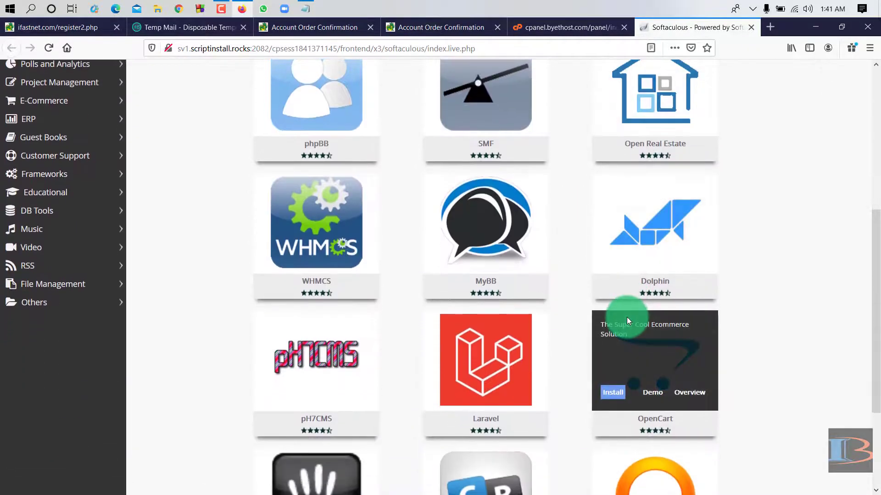
pyautogui.scroll(6, 626, 317)
pyautogui.moveTo(314, 250)
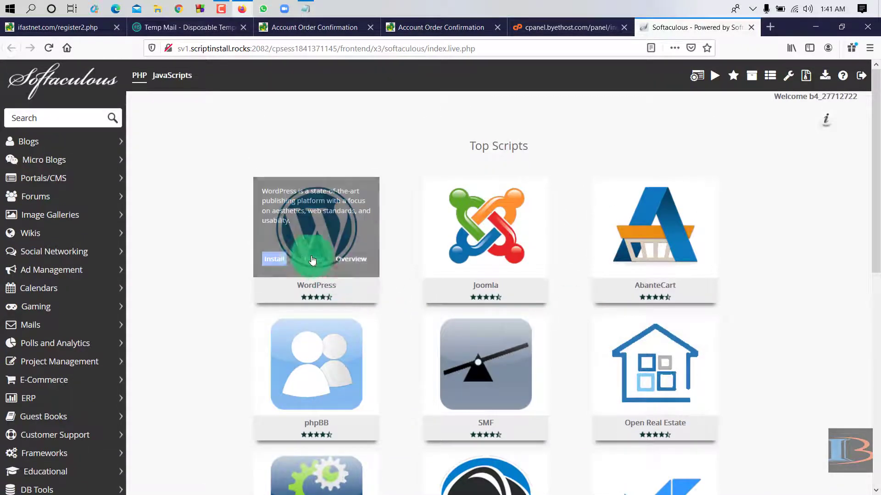
pyautogui.click(280, 260)
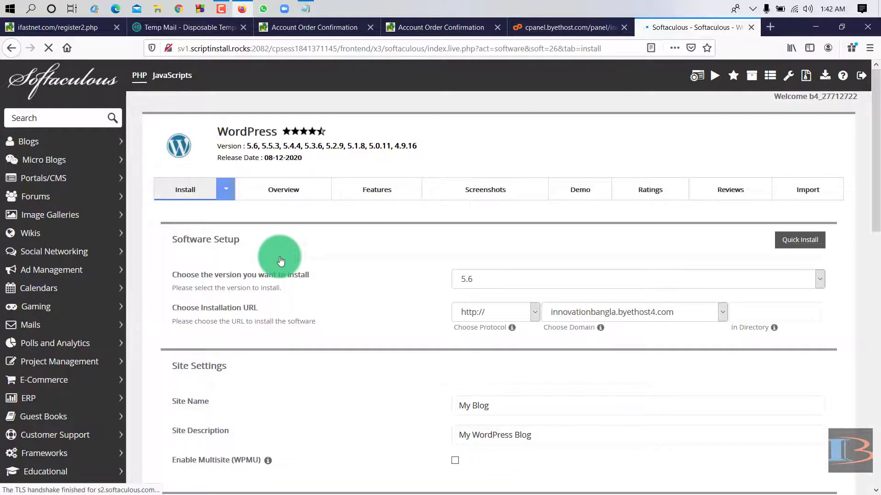
# Enter the admin username as two lowercase words joined by an underscore
pyautogui.scroll(-2, 281, 260)
pyautogui.scroll(-2, 281, 260)
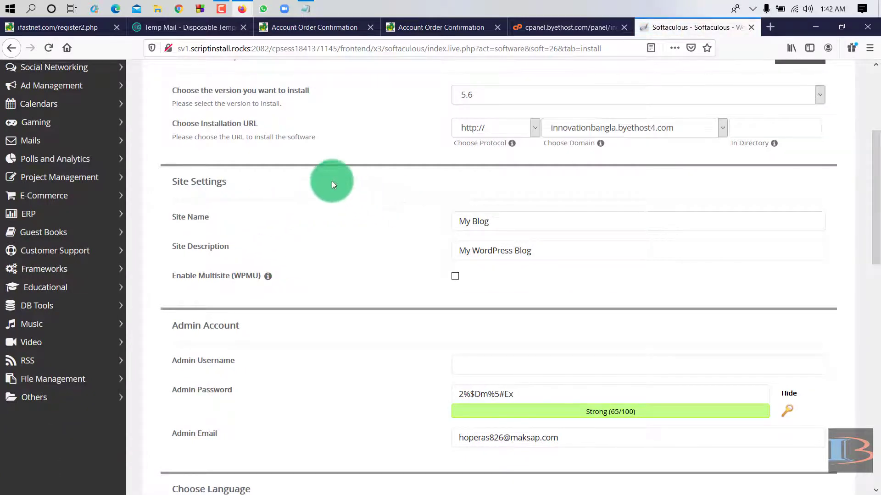
pyautogui.scroll(-3, 335, 260)
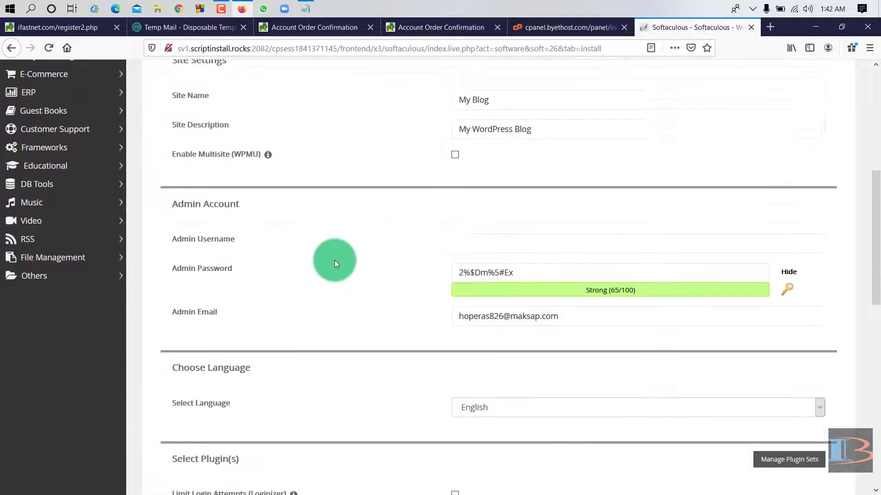
pyautogui.click(507, 224)
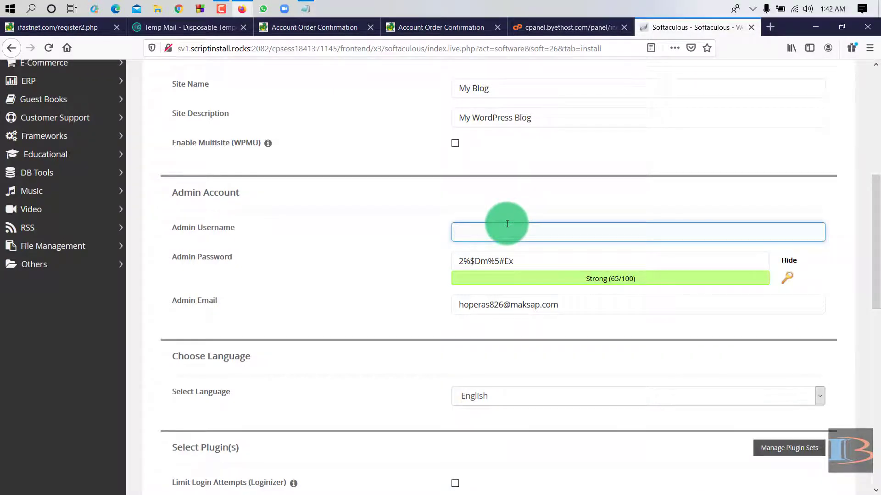
pyautogui.write('innovation')
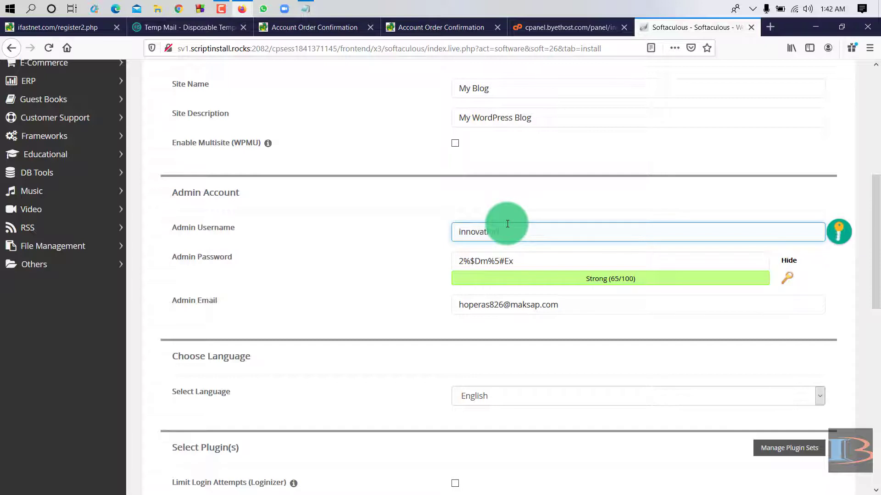
pyautogui.write(' Bangla')
pyautogui.doubleClick(515, 230)
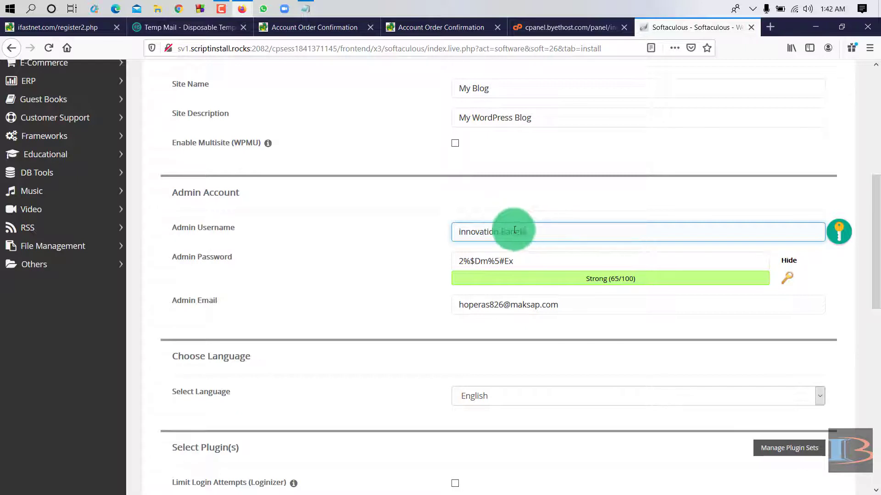
pyautogui.write('bangla')
pyautogui.press('BackSpace')
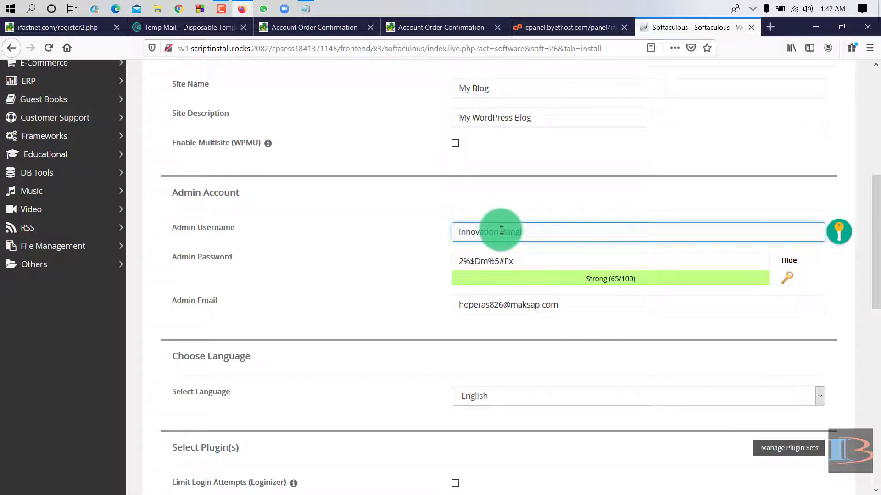
pyautogui.write('_')
pyautogui.press('BackSpace')
pyautogui.write('aa')
pyautogui.press('BackSpace')
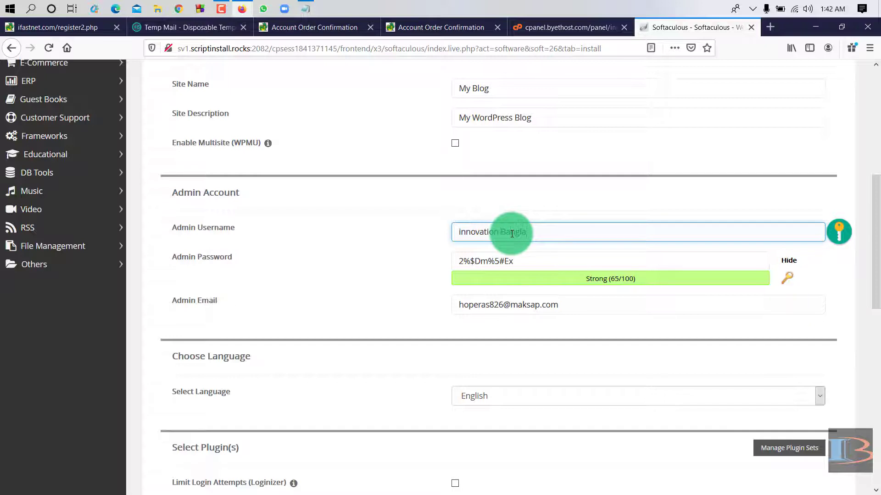
pyautogui.click(500, 232)
pyautogui.press('BackSpace')
pyautogui.write('_')
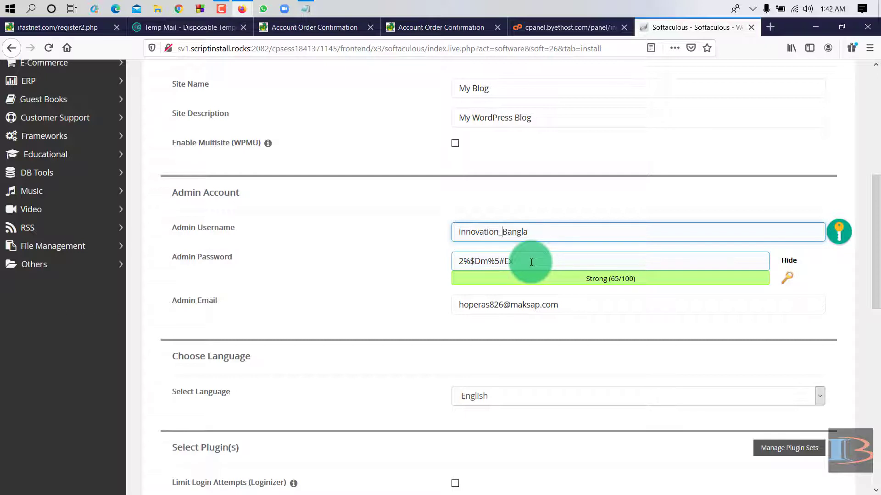
pyautogui.hotkey('ctrl', 'a')
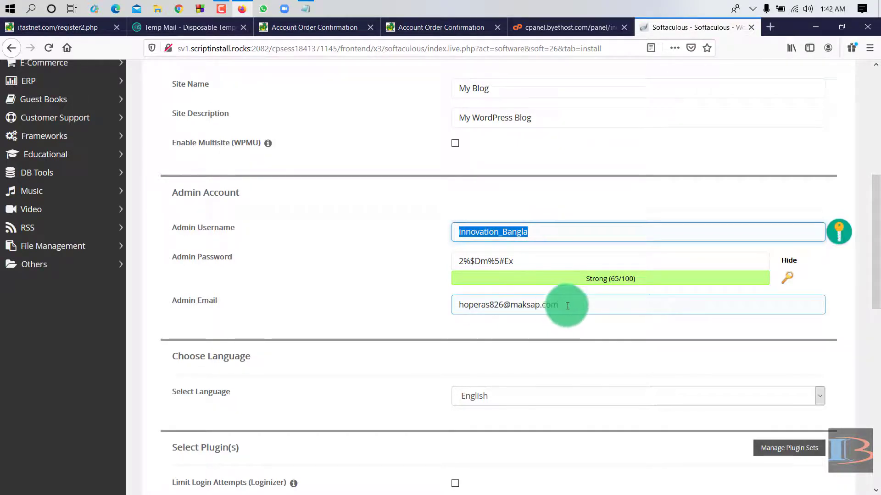
# Replace the generated admin password with a chosen password
pyautogui.click(527, 262)
pyautogui.press('BackSpace')
pyautogui.press('BackSpace')
pyautogui.press('BackSpace')
pyautogui.press('BackSpace')
pyautogui.press('BackSpace')
pyautogui.press('BackSpace')
pyautogui.press('BackSpace')
pyautogui.press('BackSpace')
pyautogui.press('BackSpace')
pyautogui.press('BackSpace')
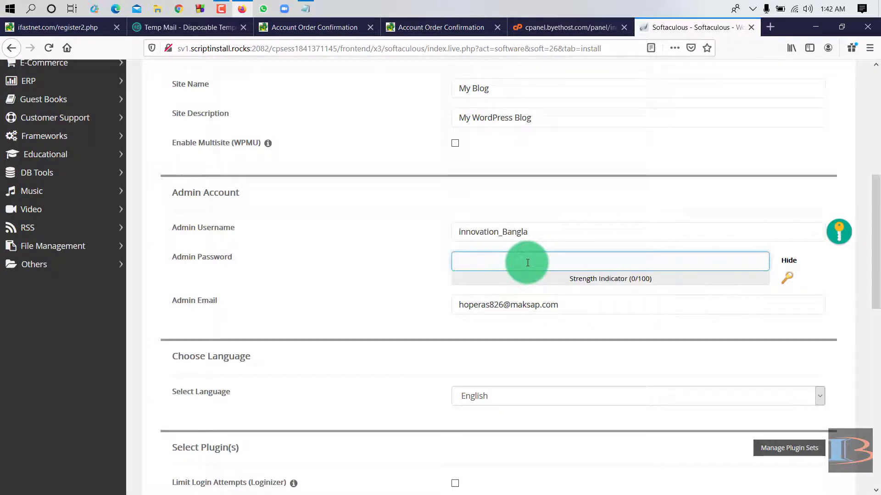
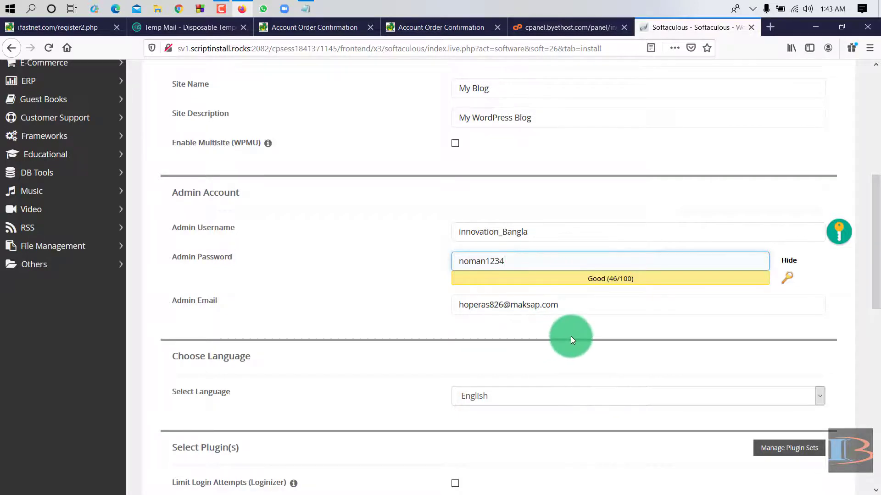
pyautogui.scroll(-3, 571, 339)
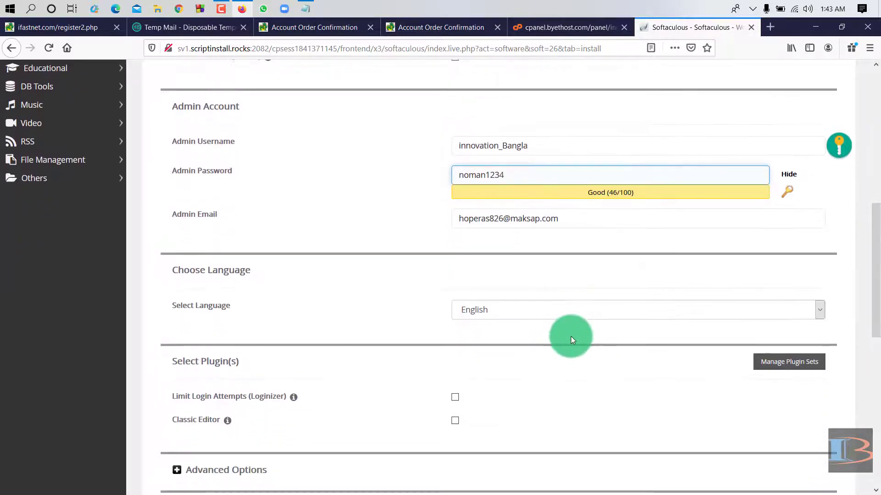
# Select the Restoneu-Ex theme at the bottom of the form and start the installation
pyautogui.scroll(-2, 570, 339)
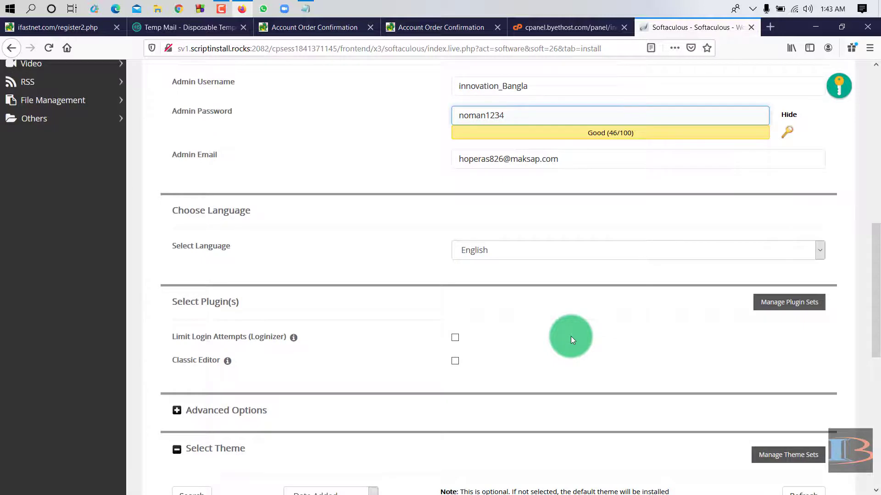
pyautogui.click(567, 158)
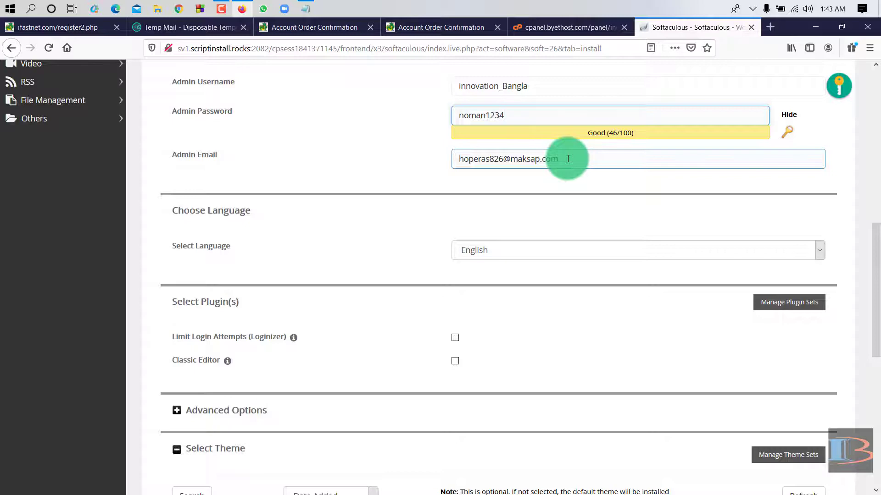
pyautogui.scroll(-2, 568, 158)
pyautogui.scroll(-7, 568, 159)
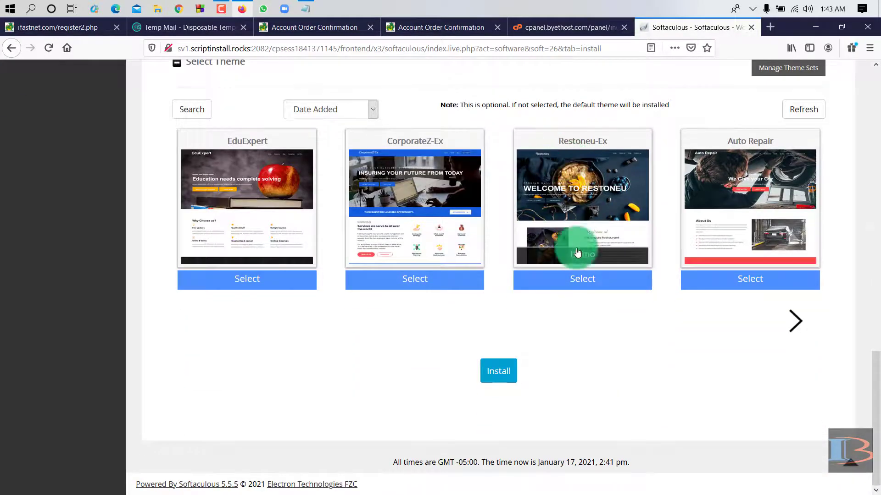
pyautogui.click(580, 279)
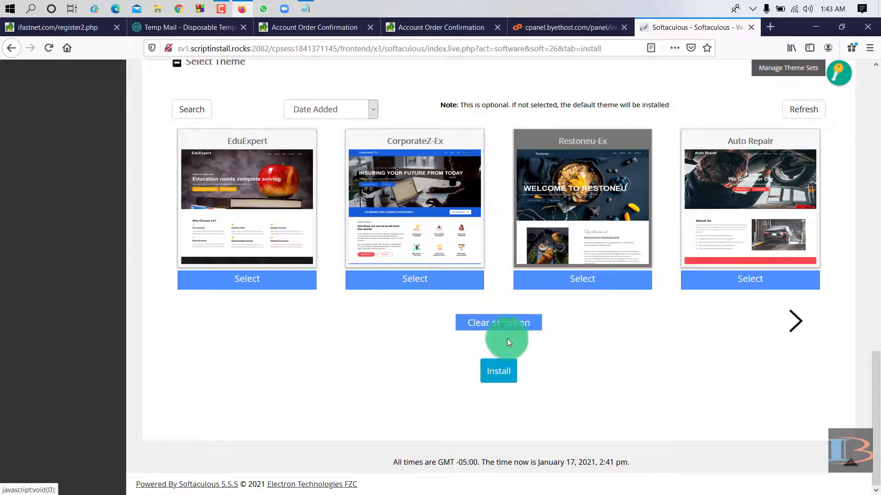
pyautogui.click(499, 372)
pyautogui.click(499, 324)
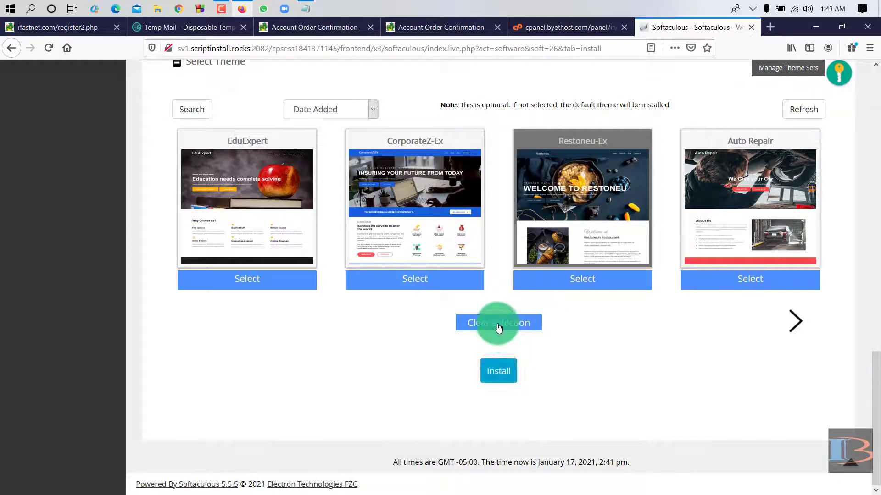
pyautogui.click(552, 290)
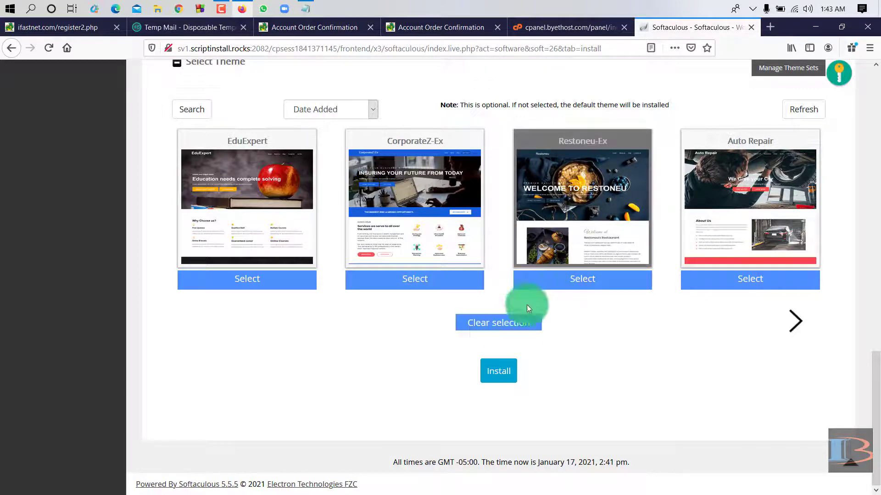
pyautogui.click(496, 372)
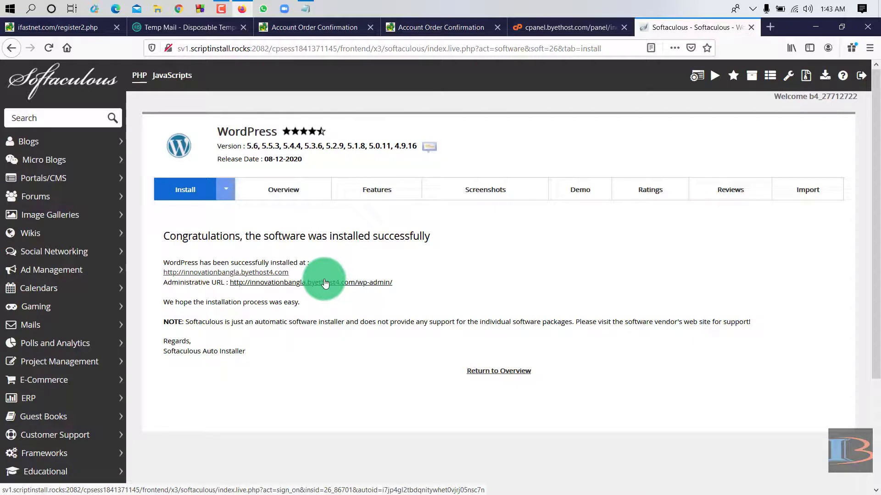
# Open the WordPress admin dashboard in a new tab and select the Administrative URL on the success page
pyautogui.rightClick(324, 282)
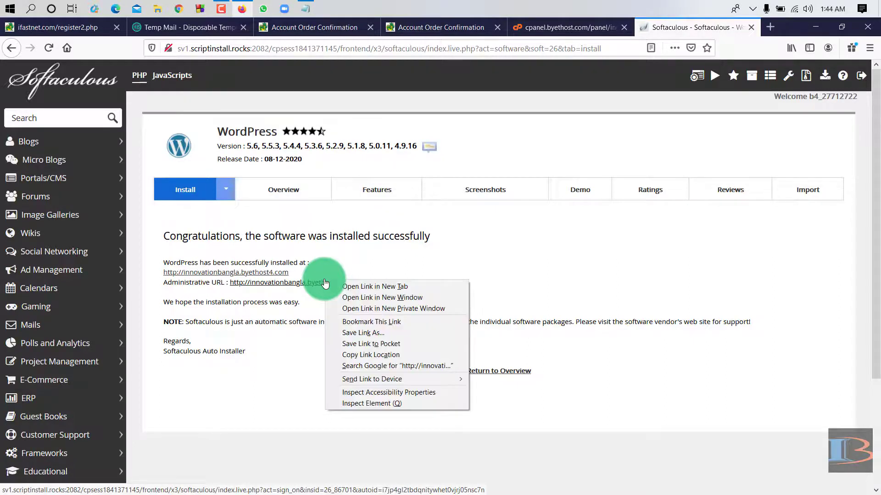
pyautogui.click(364, 291)
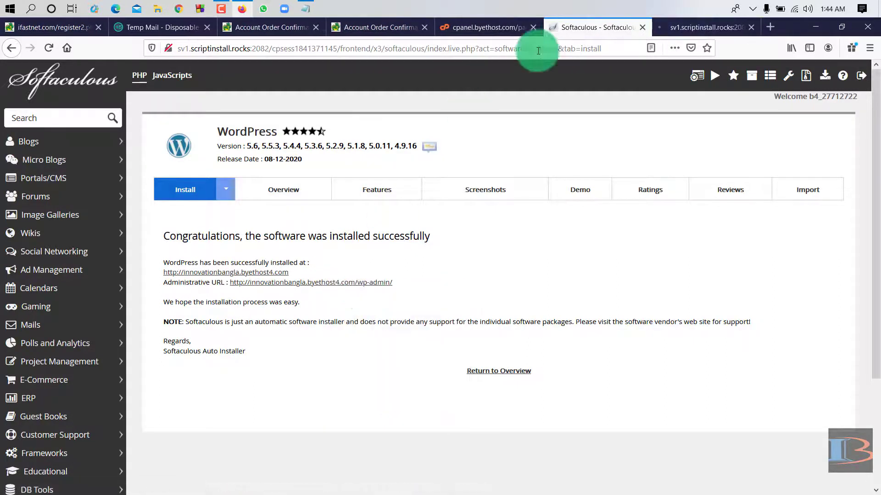
pyautogui.click(678, 27)
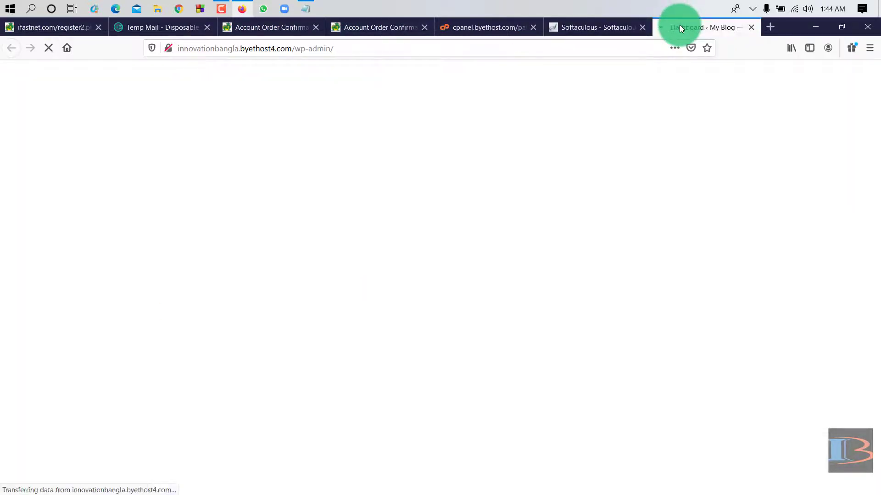
pyautogui.click(584, 26)
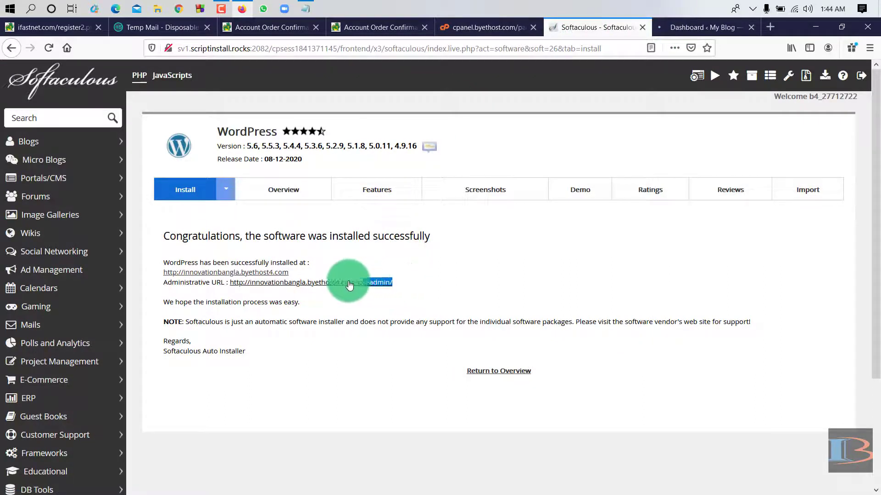
pyautogui.moveTo(392, 282); pyautogui.dragTo(229, 282)
pyautogui.hotkey('ctrl', 'c')
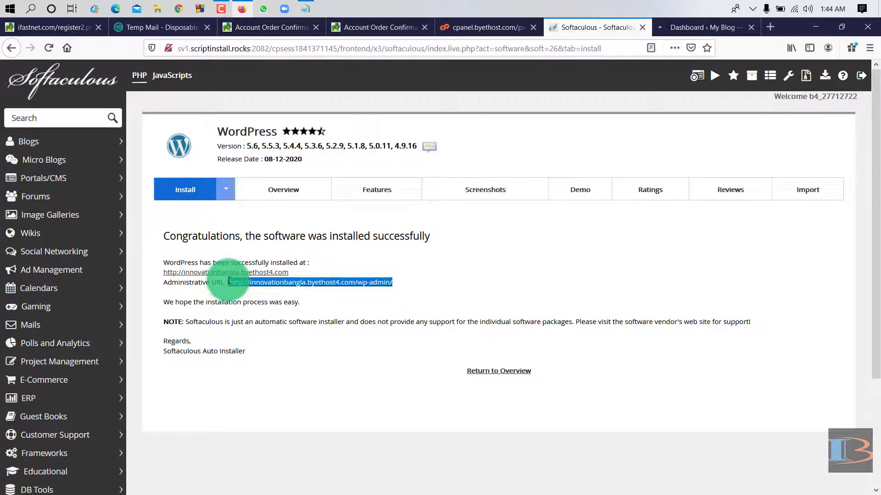
pyautogui.click(306, 9)
# Add a 'wp admin:' line with the pasted admin URL and a 'wp username:' line, then save
pyautogui.click(516, 178)
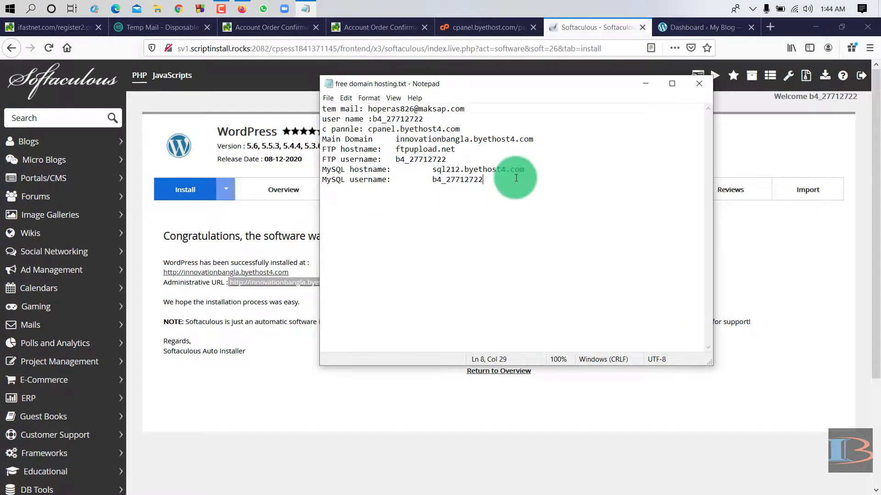
pyautogui.press('Return')
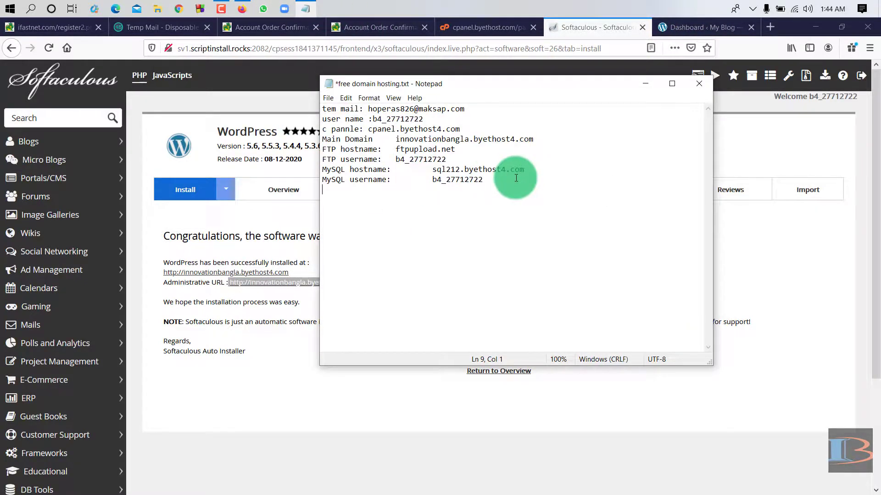
pyautogui.write('wp admin:')
pyautogui.hotkey('ctrl', 'v')
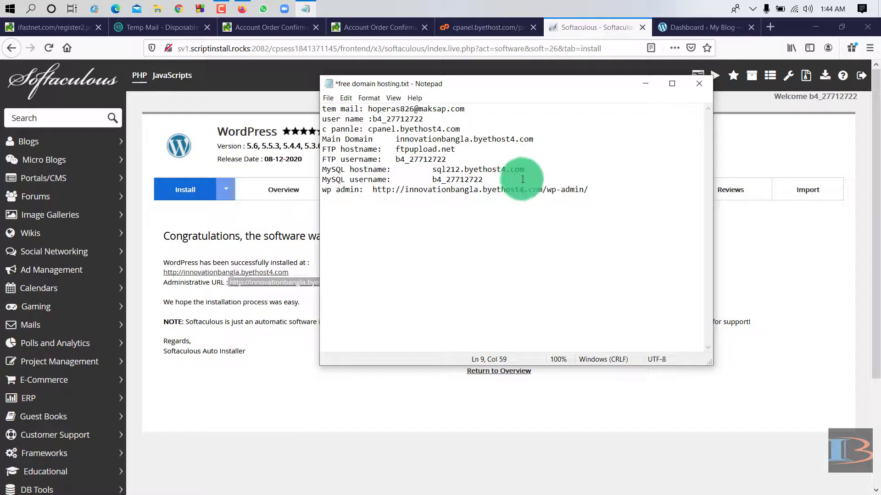
pyautogui.press('Return')
pyautogui.write('wp username: innovation')
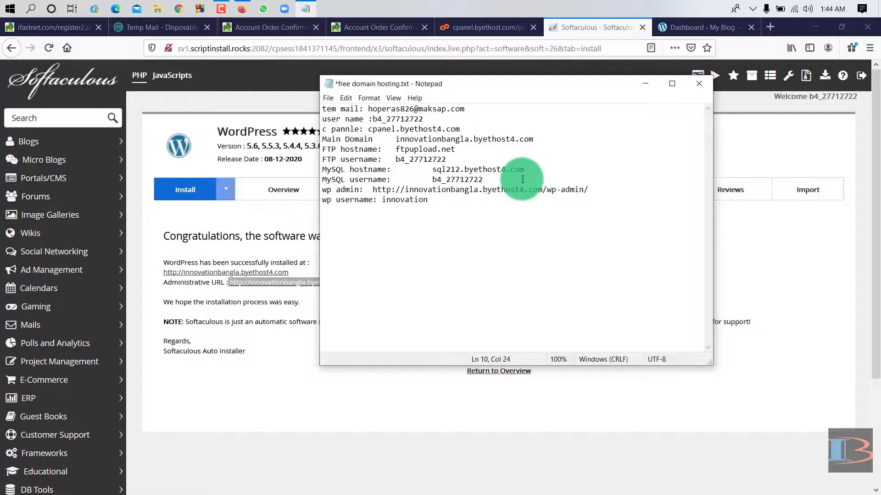
pyautogui.write('_bangla')
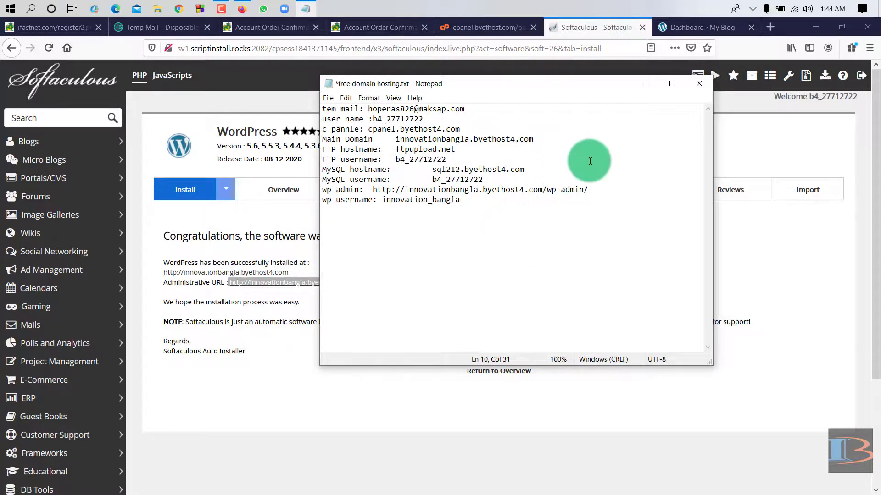
pyautogui.hotkey('ctrl', 's')
pyautogui.click(643, 84)
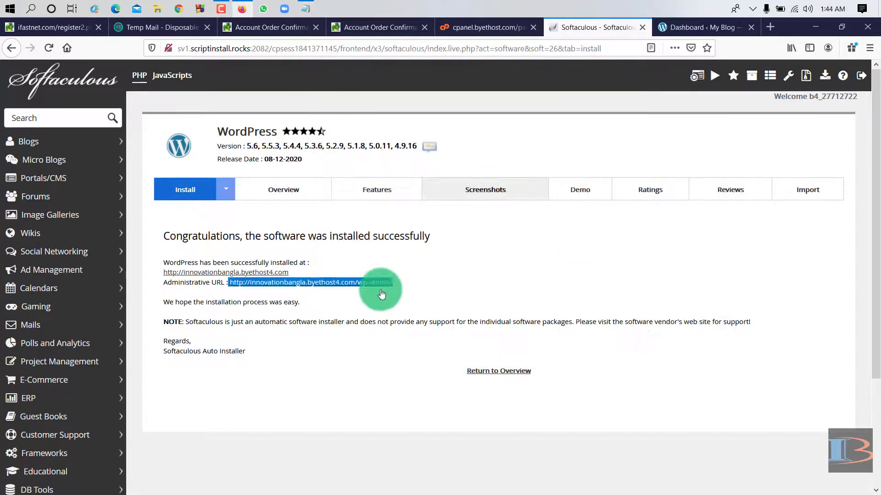
# Check the WordPress dashboard, then open the installed site's address from Softaculous in a new tab
pyautogui.click(682, 26)
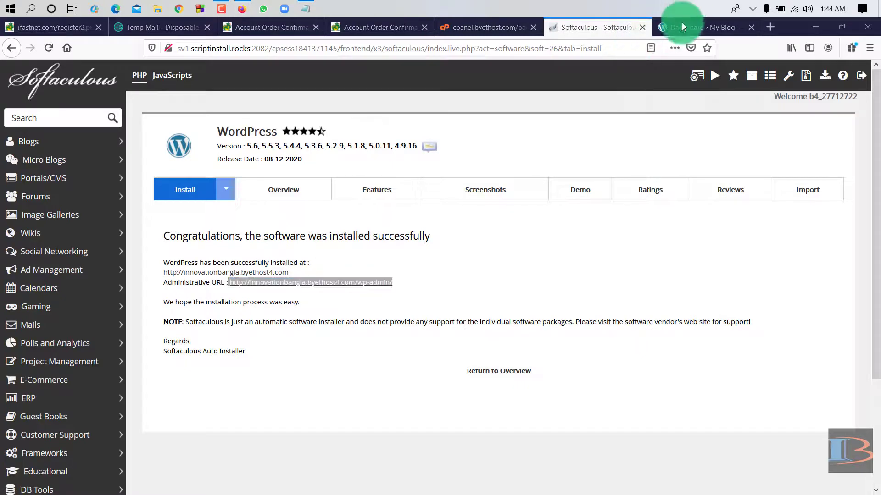
pyautogui.scroll(-7, 301, 250)
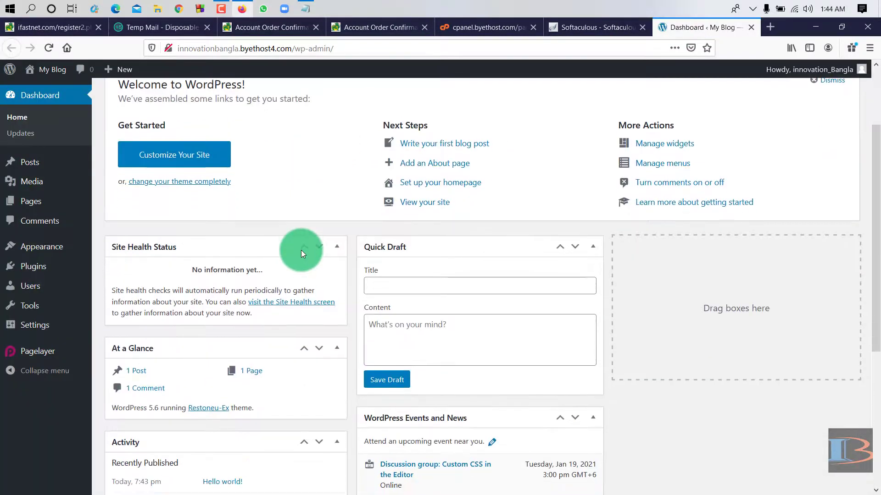
pyautogui.scroll(7, 301, 249)
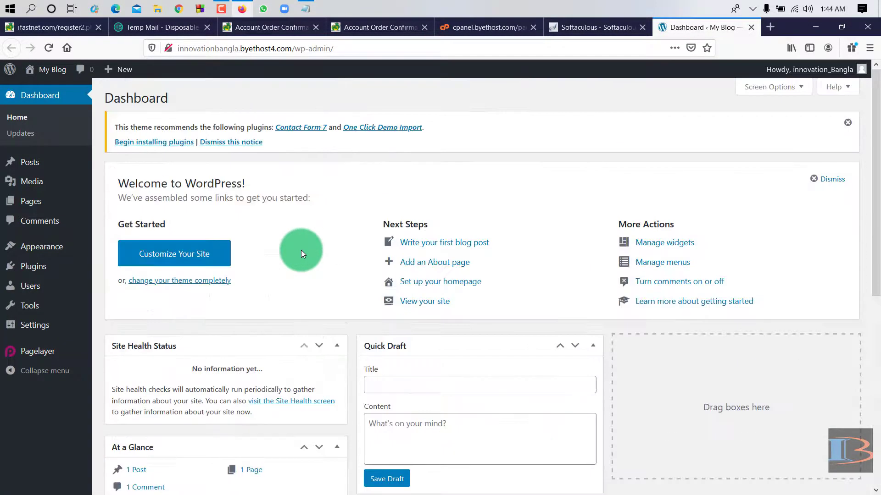
pyautogui.click(566, 25)
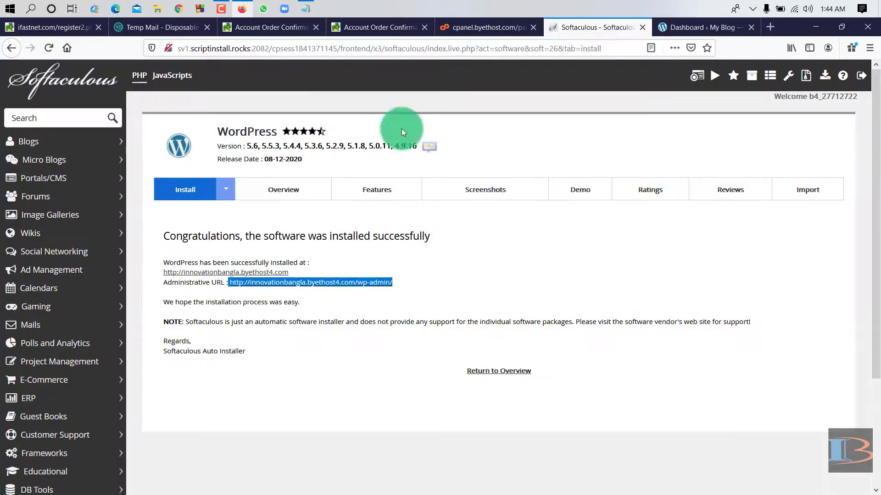
pyautogui.rightClick(189, 274)
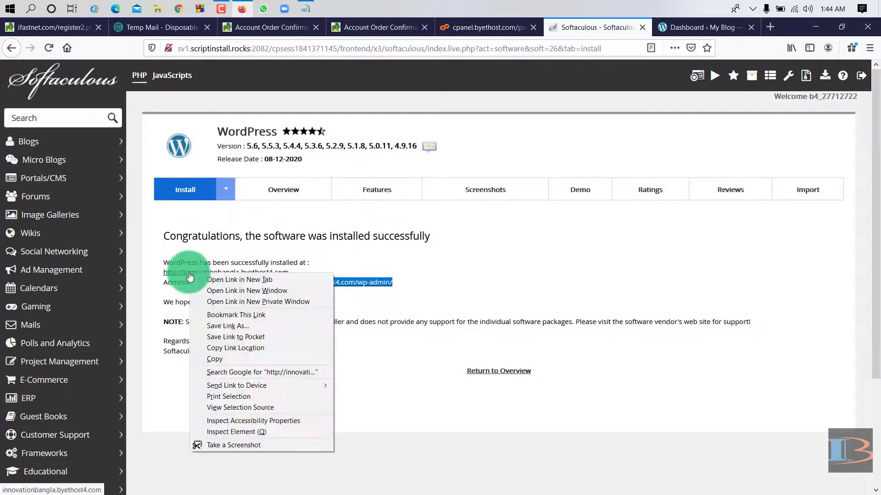
pyautogui.click(201, 278)
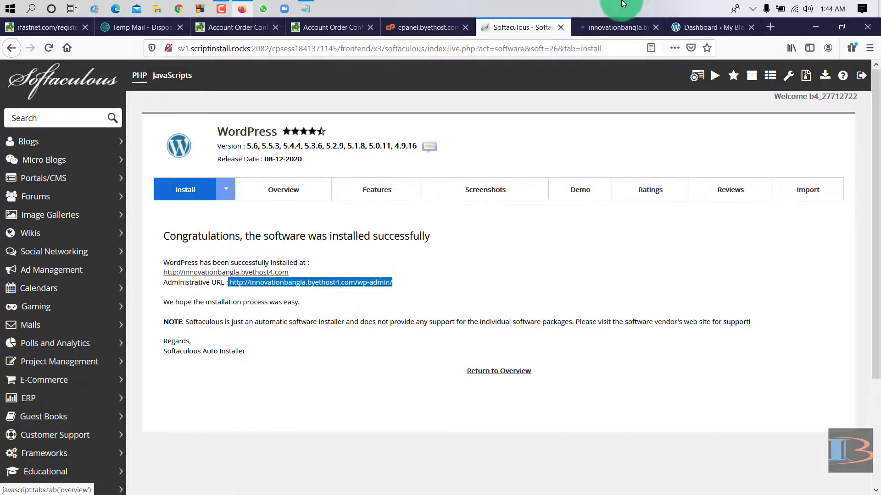
pyautogui.click(596, 28)
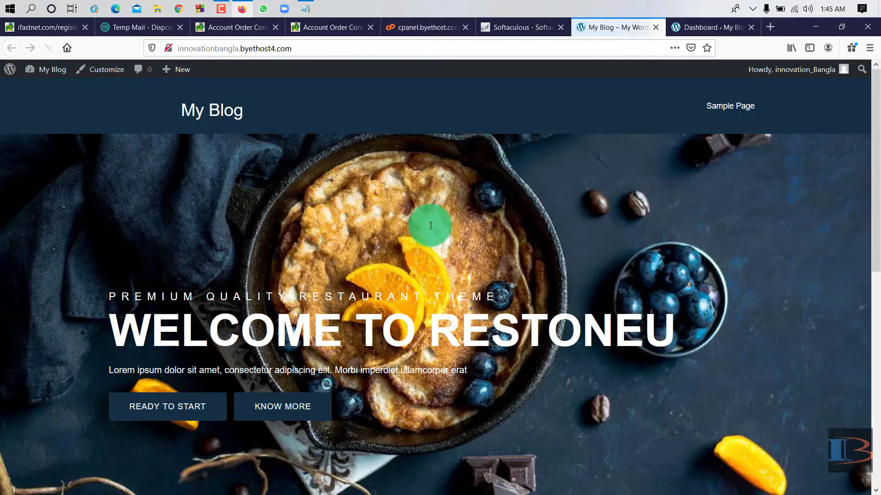
pyautogui.scroll(-3, 431, 225)
pyautogui.scroll(-8, 430, 225)
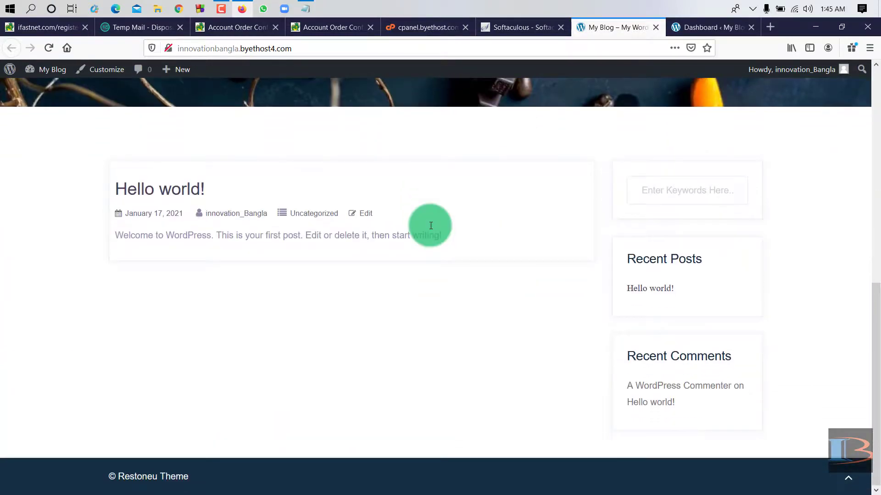
pyautogui.scroll(10, 430, 225)
pyautogui.scroll(-6, 431, 225)
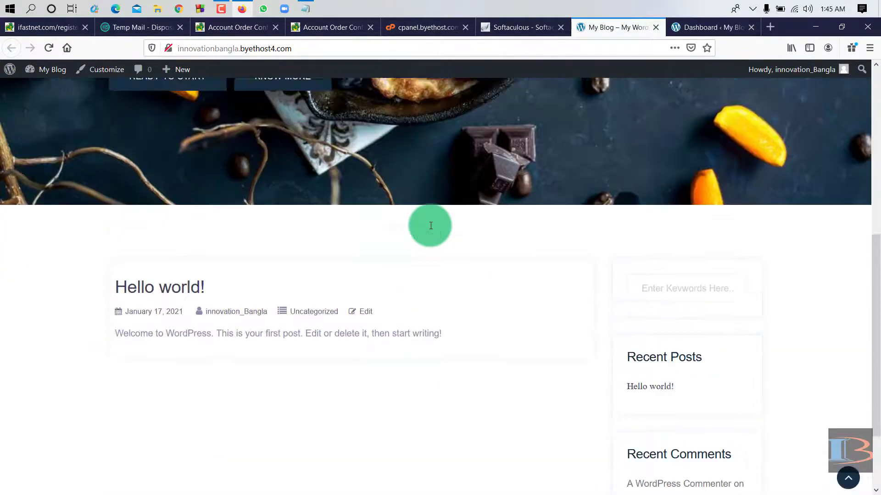
pyautogui.scroll(8, 430, 225)
pyautogui.scroll(-9, 430, 225)
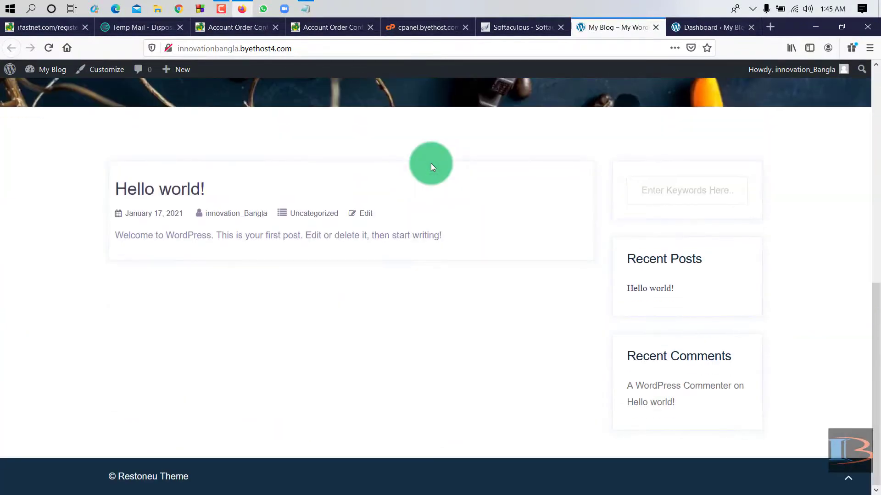
pyautogui.scroll(8, 430, 163)
pyautogui.scroll(-5, 431, 163)
pyautogui.scroll(-3, 430, 163)
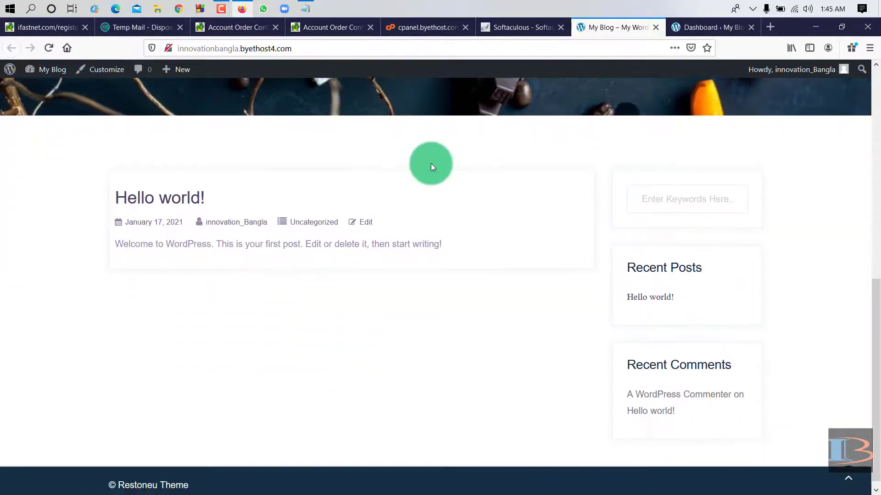
pyautogui.scroll(9, 430, 163)
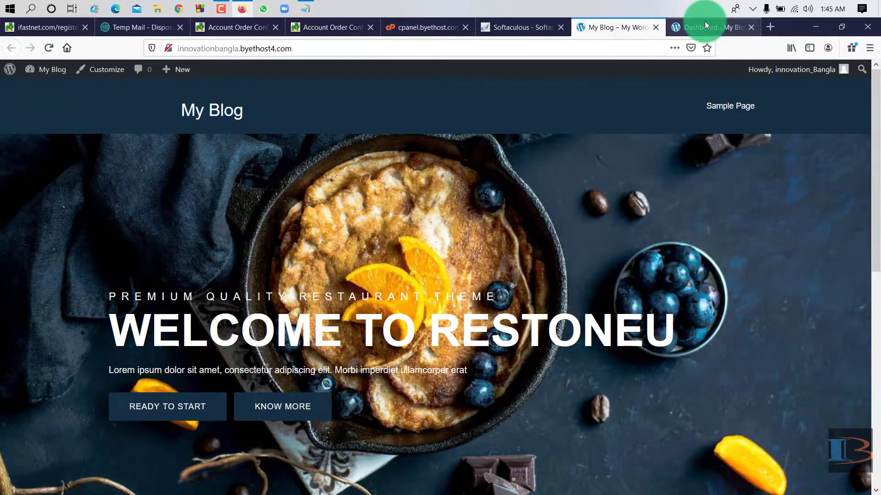
# Cycle through the Dashboard and Softaculous tabs to the cpanel.byethost.com vistapanel home, scrolled to top
pyautogui.click(704, 26)
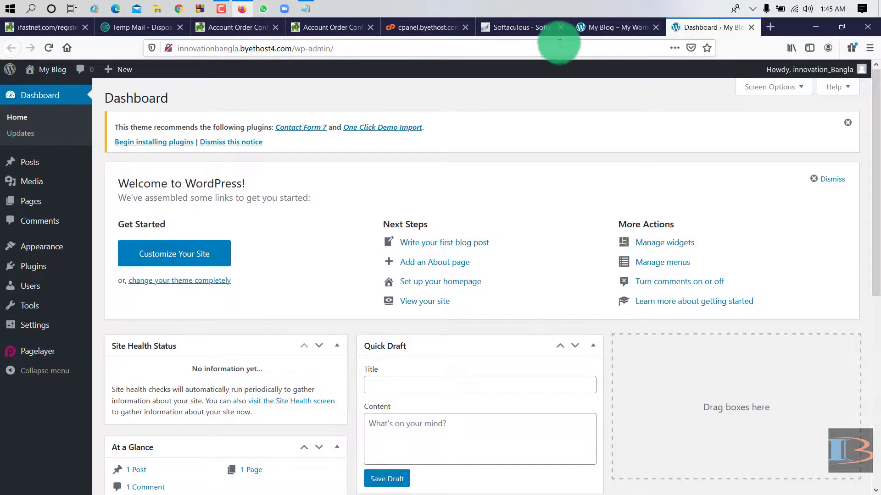
pyautogui.click(536, 28)
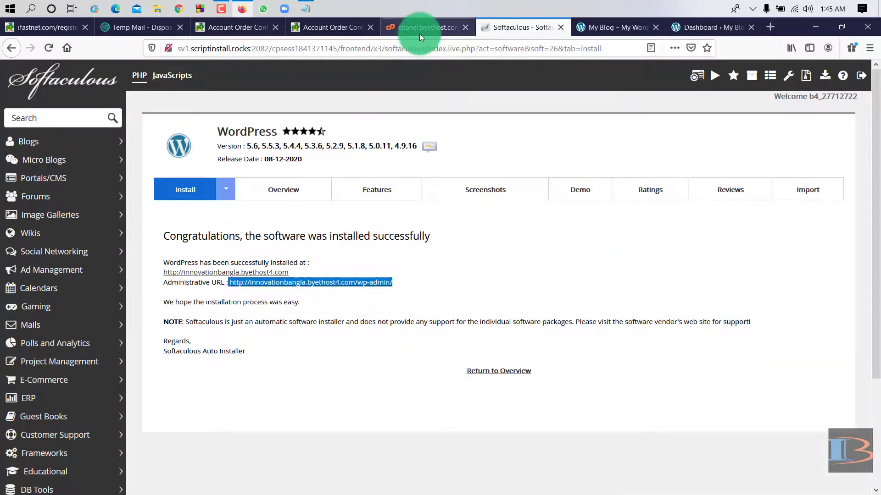
pyautogui.click(420, 30)
pyautogui.scroll(15, 336, 249)
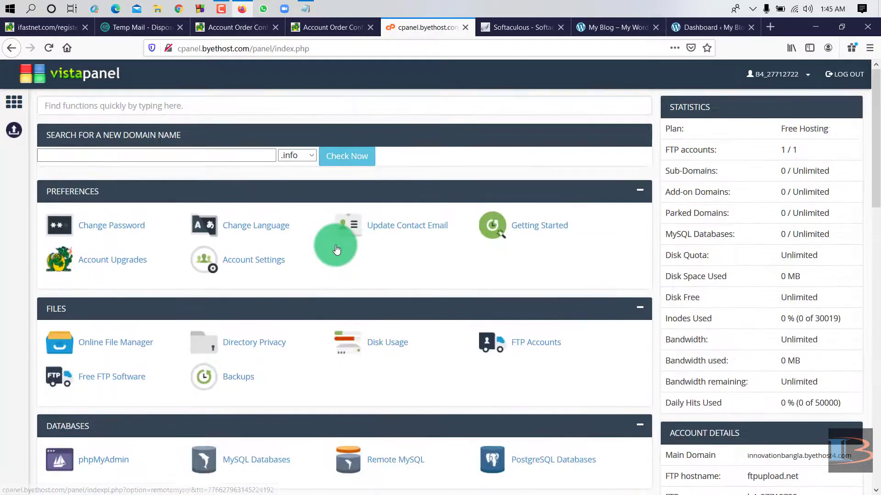